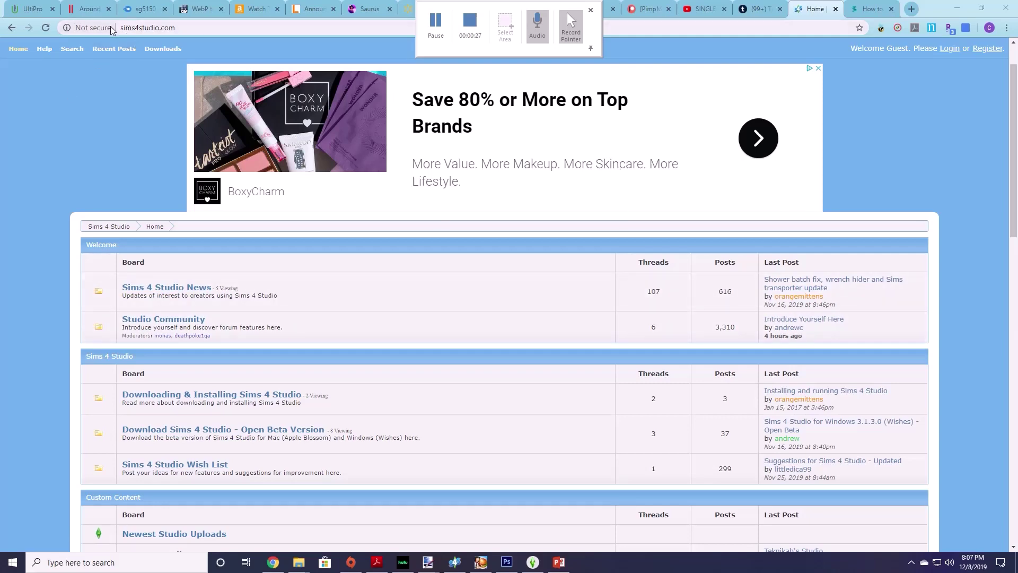
# Step: Open the Downloading Sims 4 Studio thread from the Downloading & Installing Sims 4 Studio board
pyautogui.scroll(-3, 406, 317)
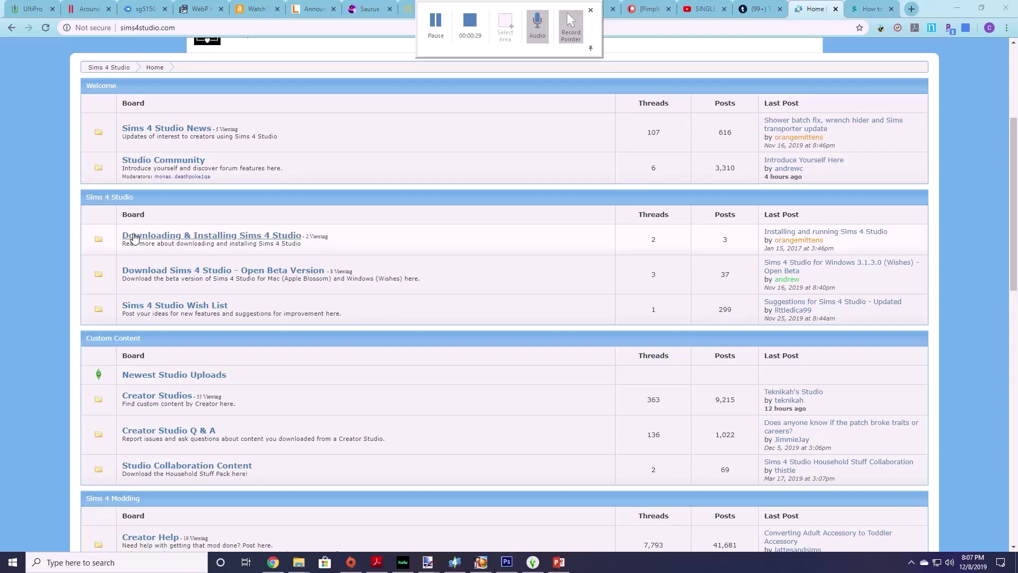
pyautogui.click(270, 240)
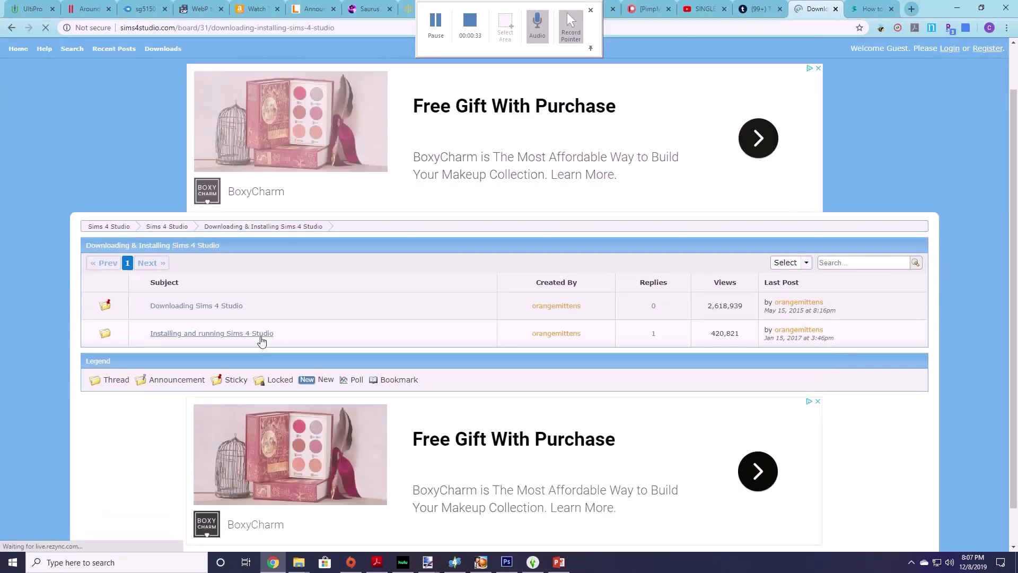
pyautogui.click(218, 307)
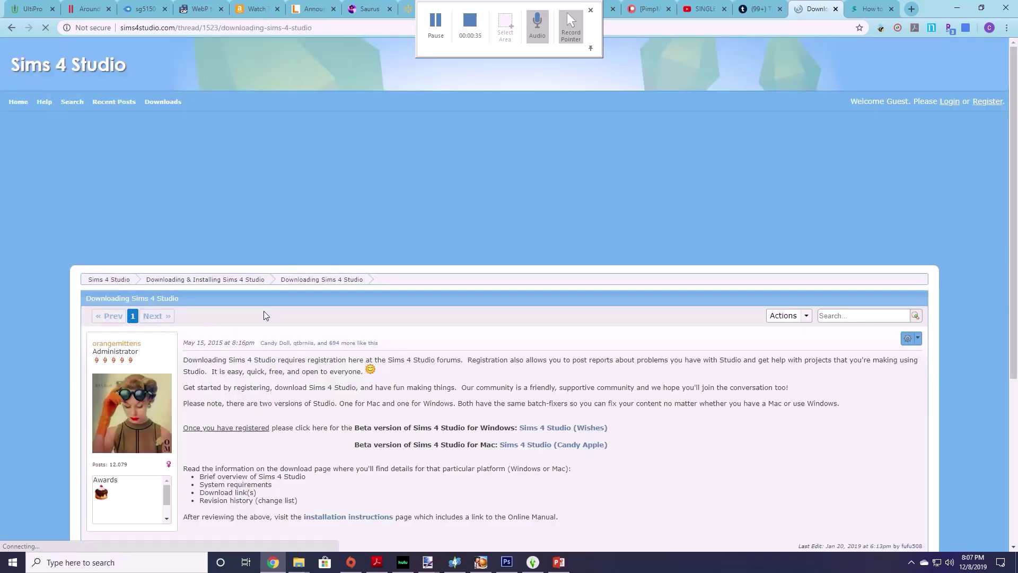
pyautogui.scroll(-1, 504, 361)
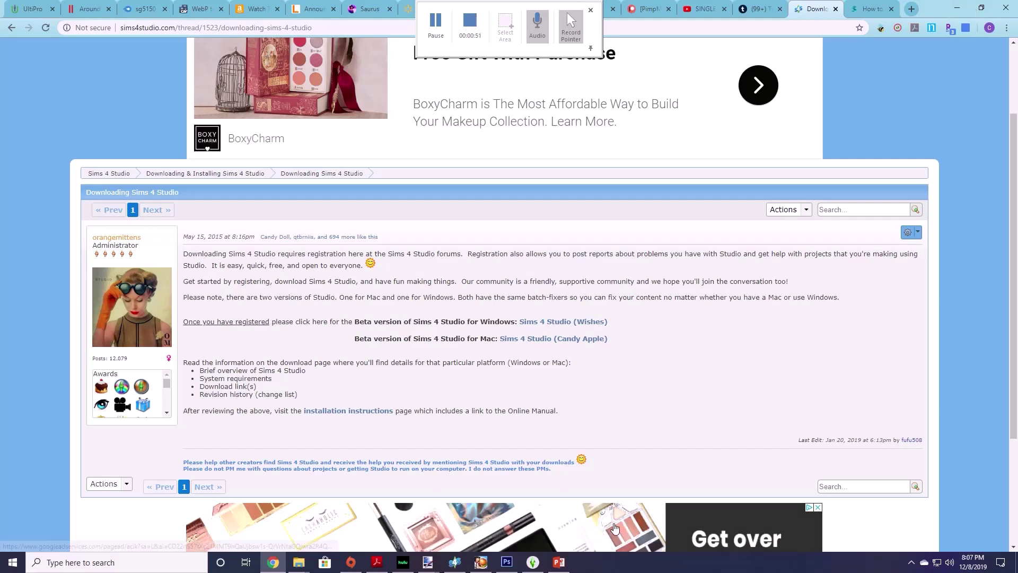
# Step: Minimize Sims 4 Studio and Chrome to reveal the Windows desktop
pyautogui.click(453, 563)
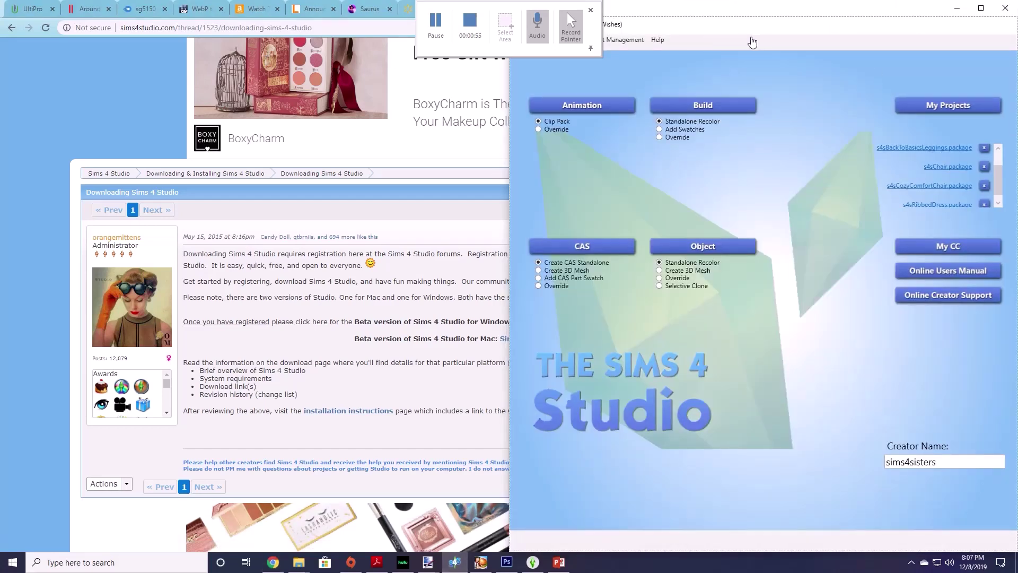
pyautogui.click(956, 9)
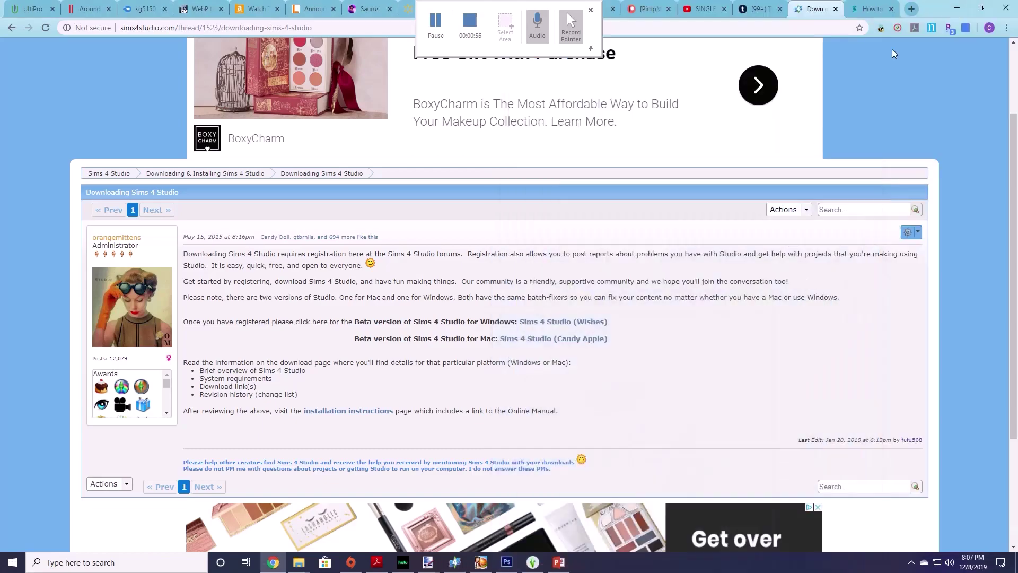
pyautogui.click(947, 8)
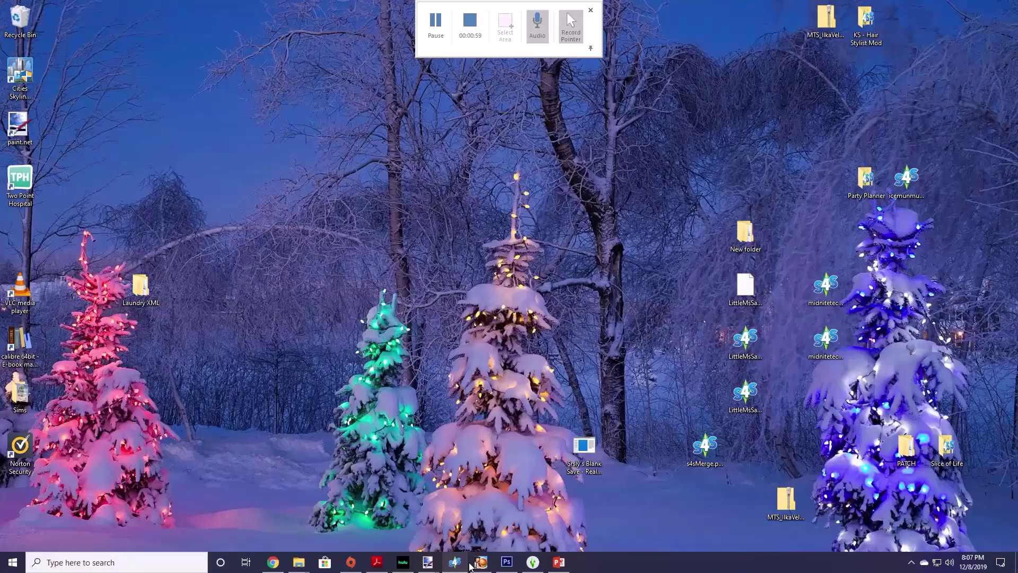
# Step: Restore Sims 4 Studio from the taskbar and maximize it to its start page
pyautogui.click(458, 563)
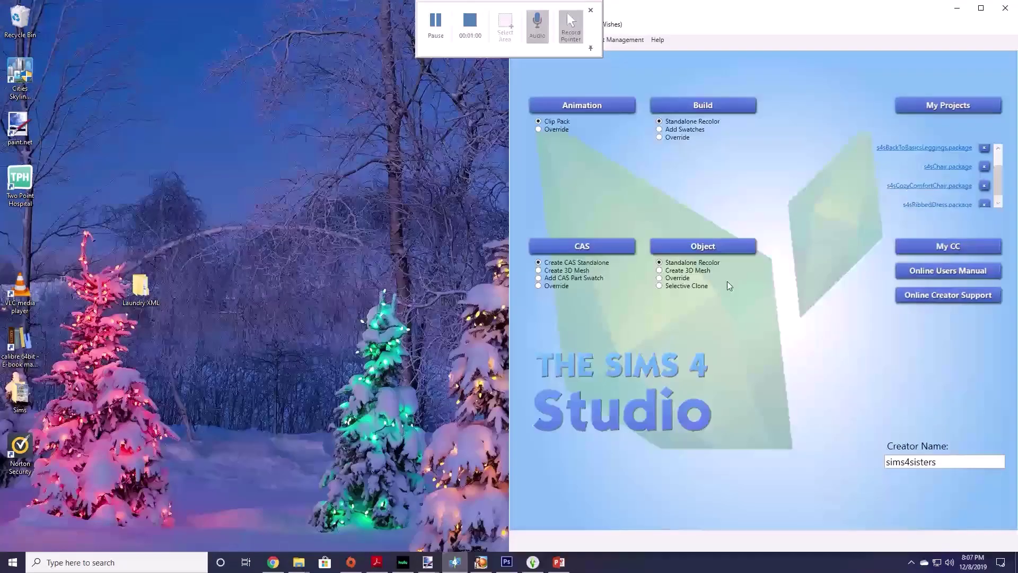
pyautogui.click(981, 9)
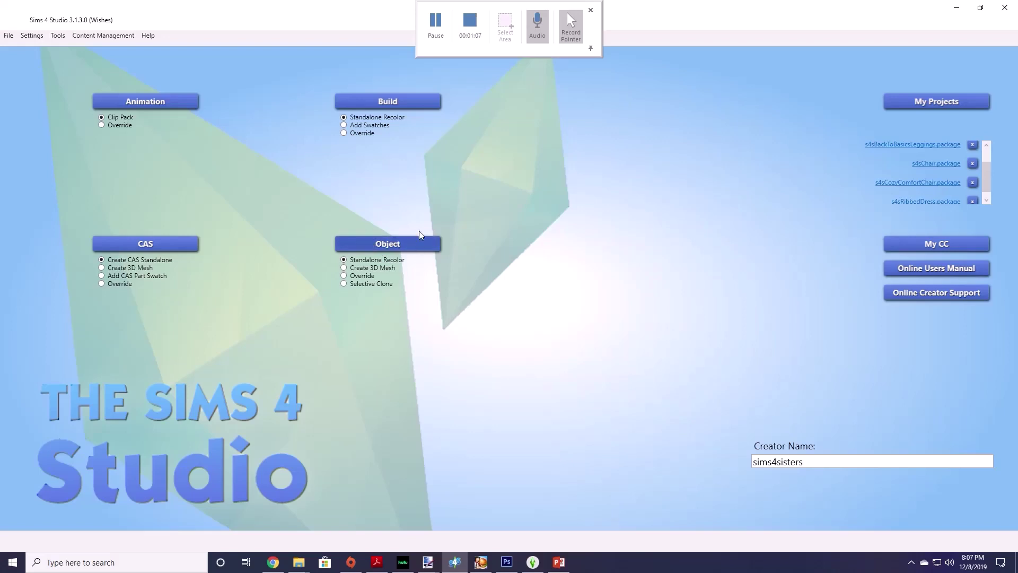
# Step: Start a Standalone Recolor object project, search the catalogue for 'stove', and pick the beige stove
pyautogui.click(370, 246)
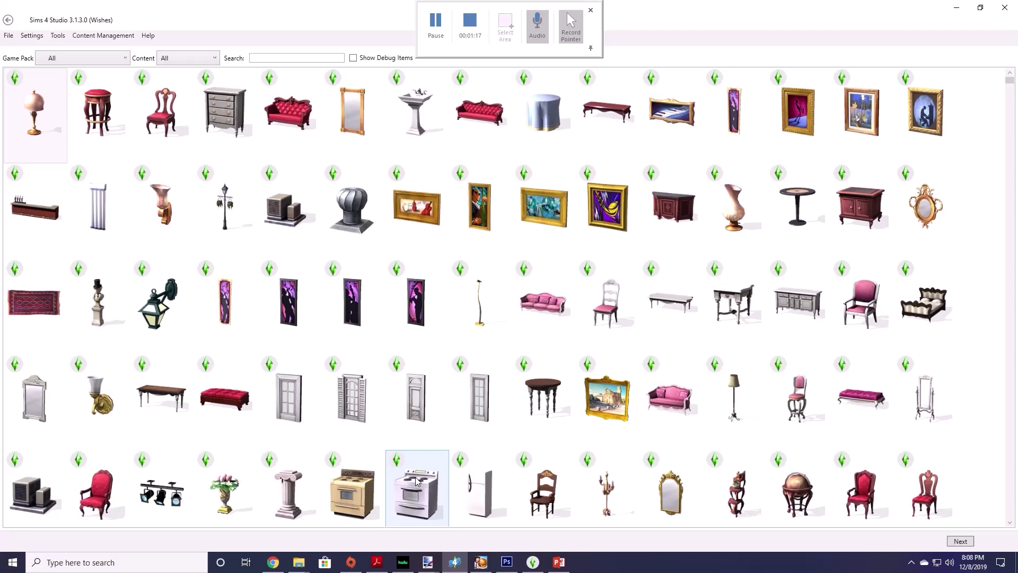
pyautogui.click(258, 57)
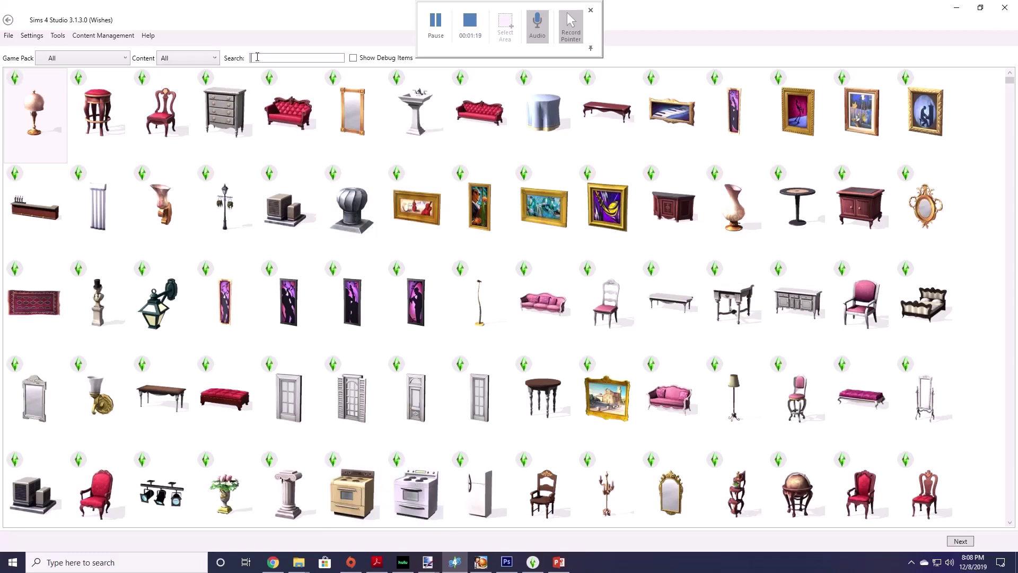
pyautogui.write('s')
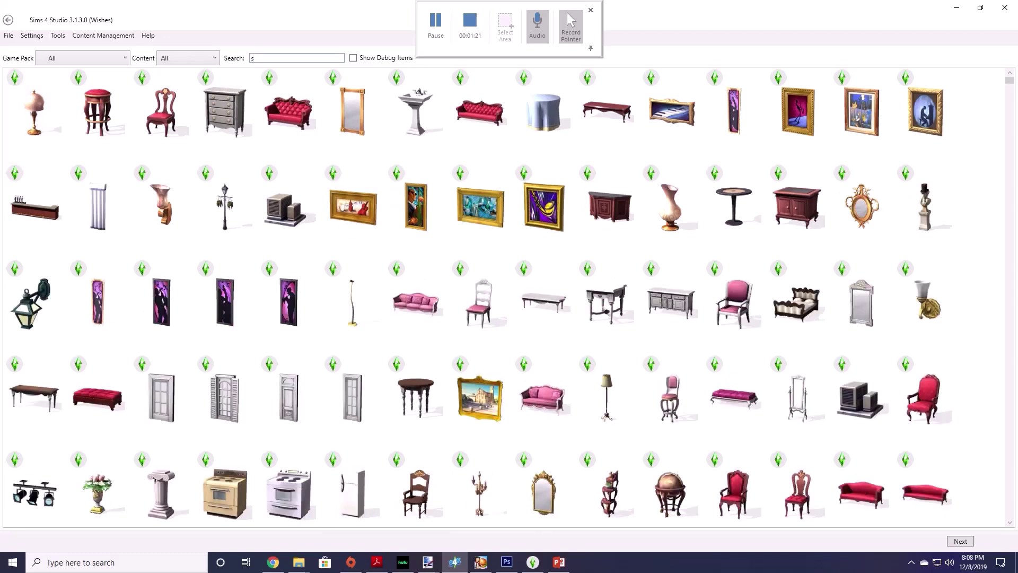
pyautogui.write('o')
pyautogui.press('BackSpace')
pyautogui.write('tove')
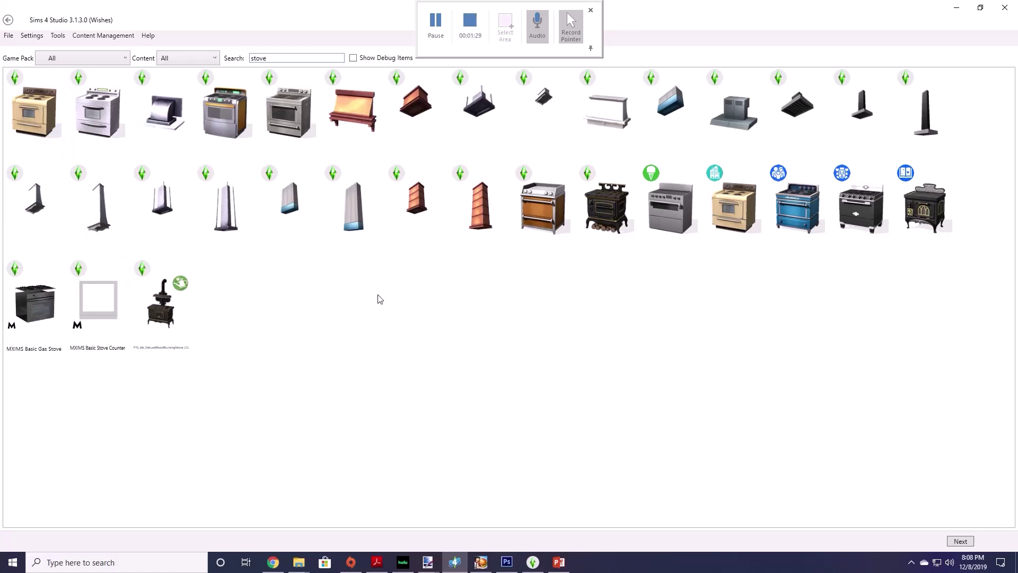
pyautogui.click(49, 109)
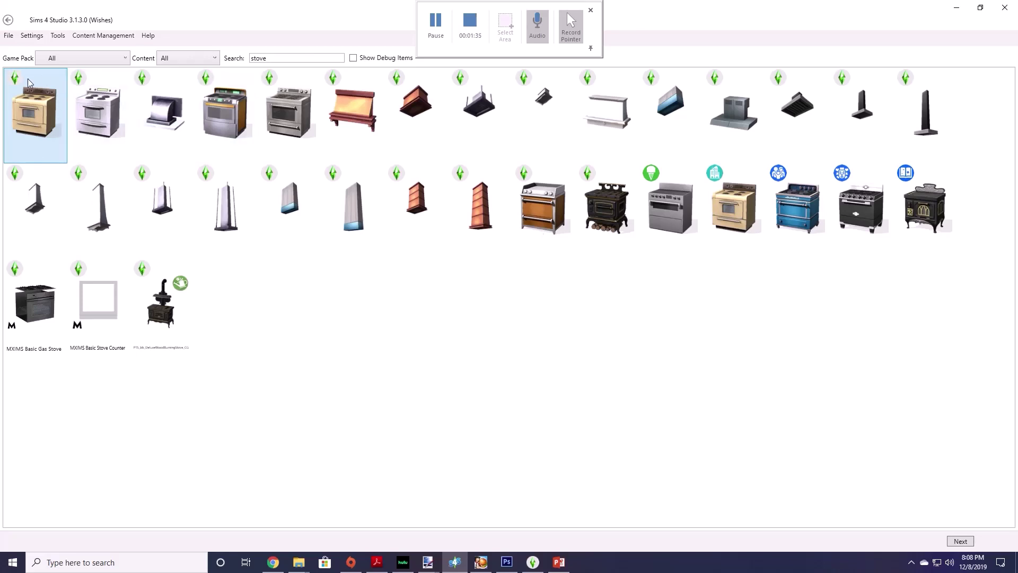
# Step: Save the cloned beige stove as UniStove.package in the Documents folder
pyautogui.click(959, 542)
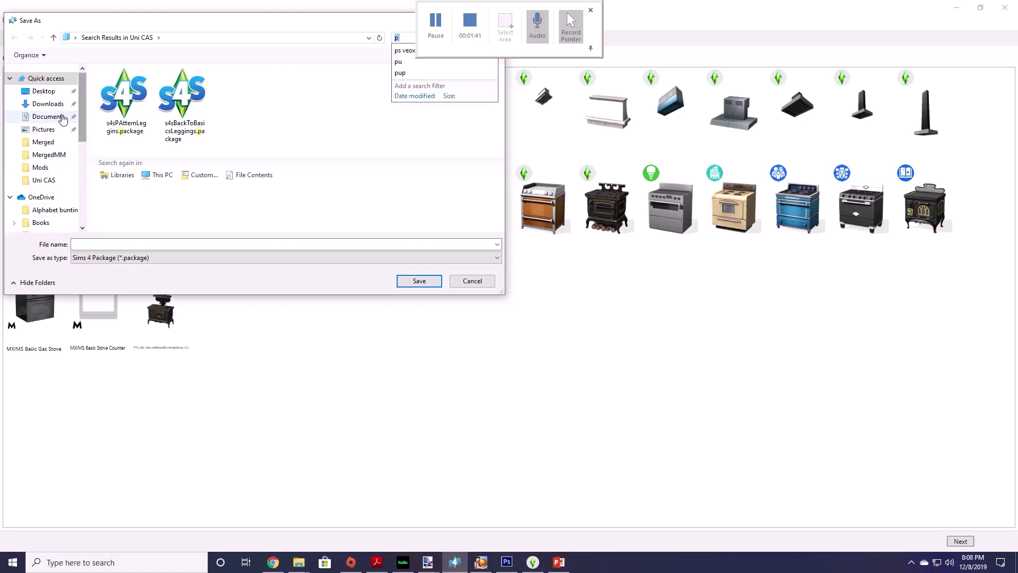
pyautogui.click(47, 118)
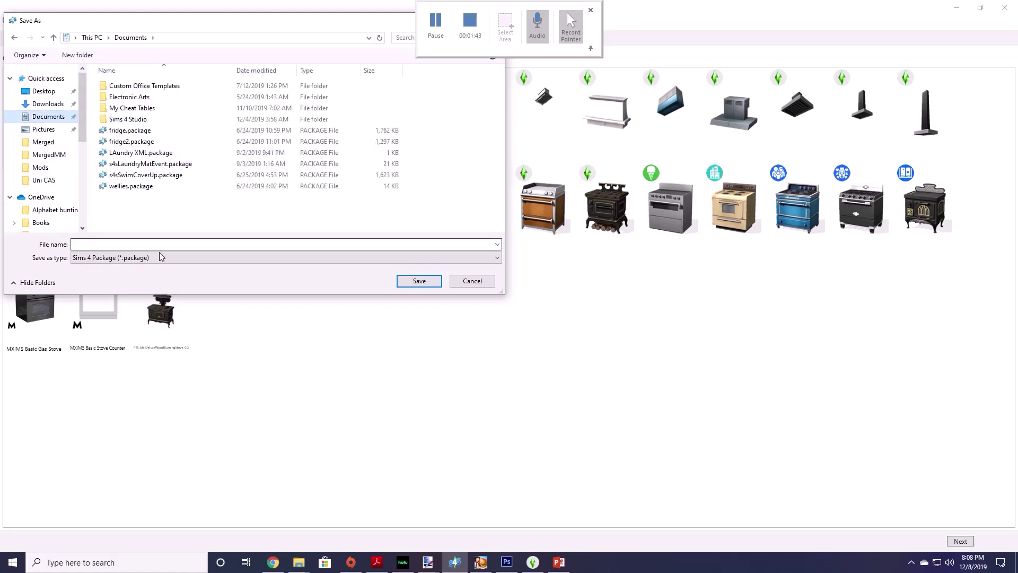
pyautogui.click(123, 245)
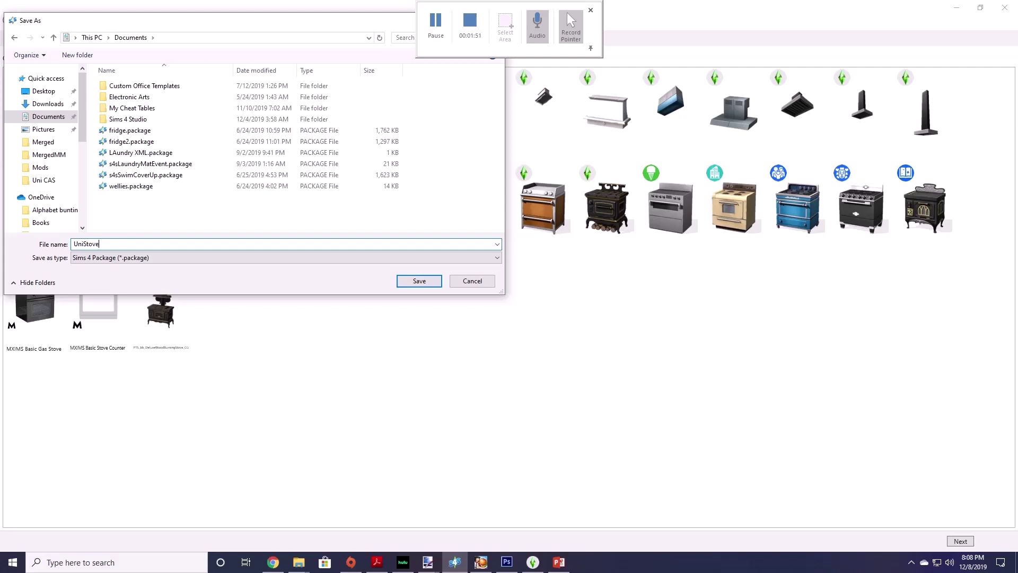
pyautogui.click(419, 282)
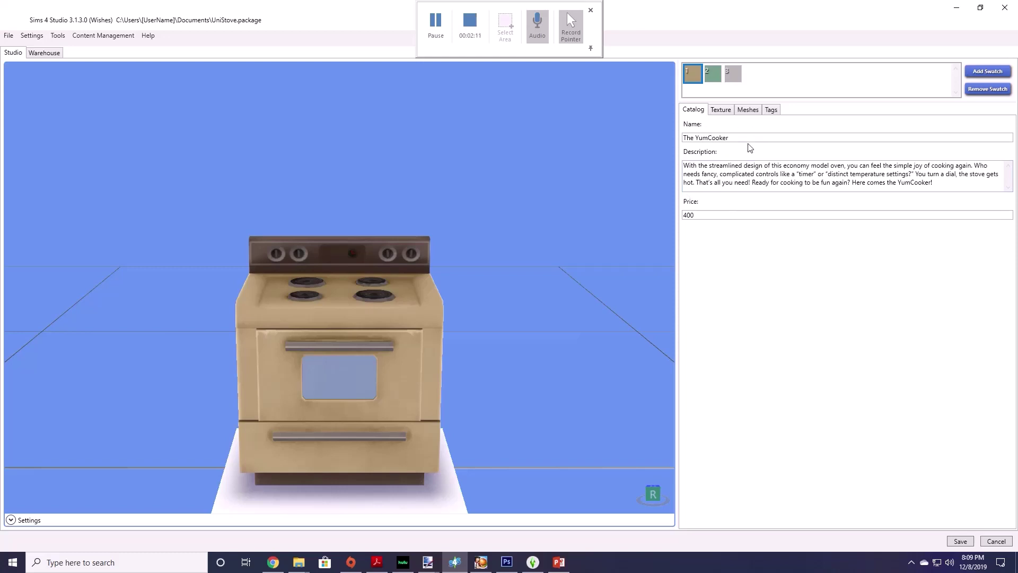
# Step: Review the stove's texture and mesh settings, then its catalogue tags
pyautogui.click(723, 112)
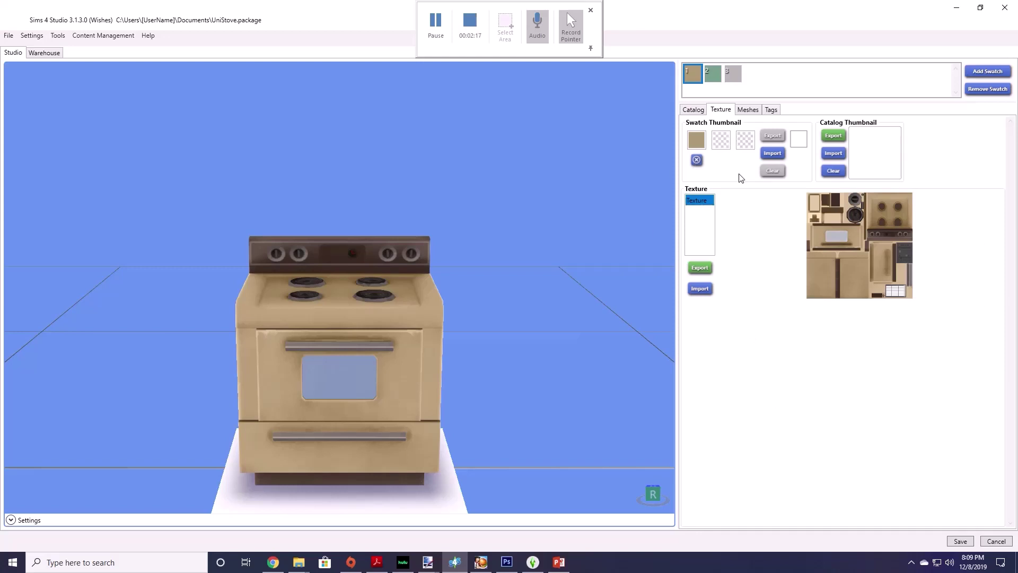
pyautogui.click(748, 113)
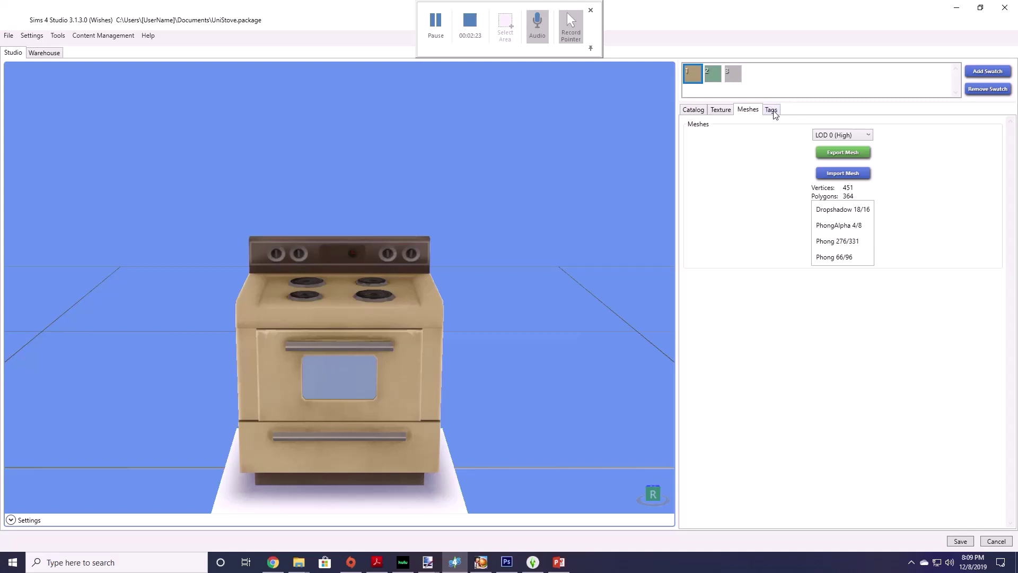
pyautogui.click(774, 113)
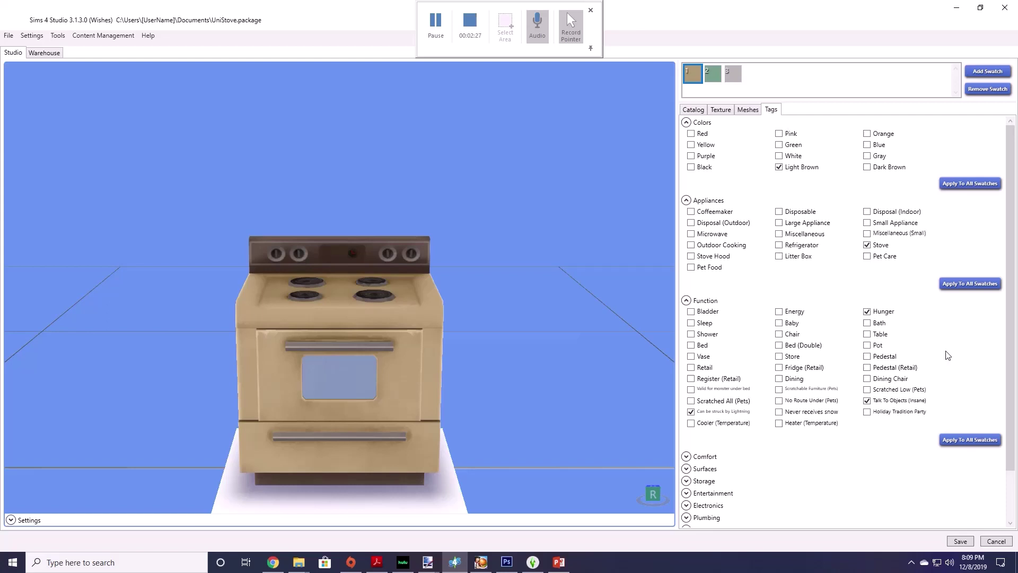
# Step: Replace the Stove tag with Small Appliance and Microwave and apply it to all swatches
pyautogui.scroll(-3, 832, 353)
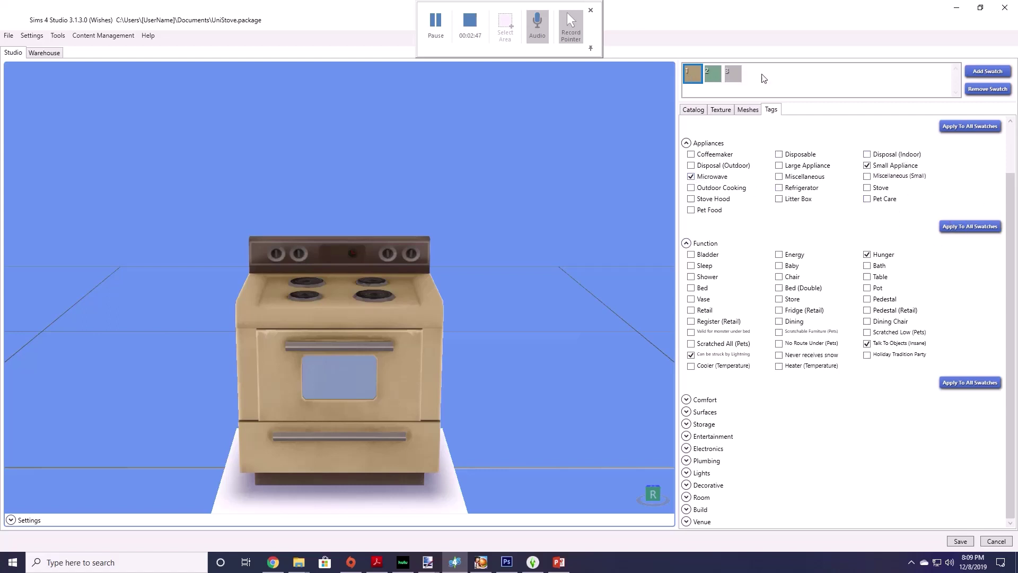
pyautogui.click(961, 229)
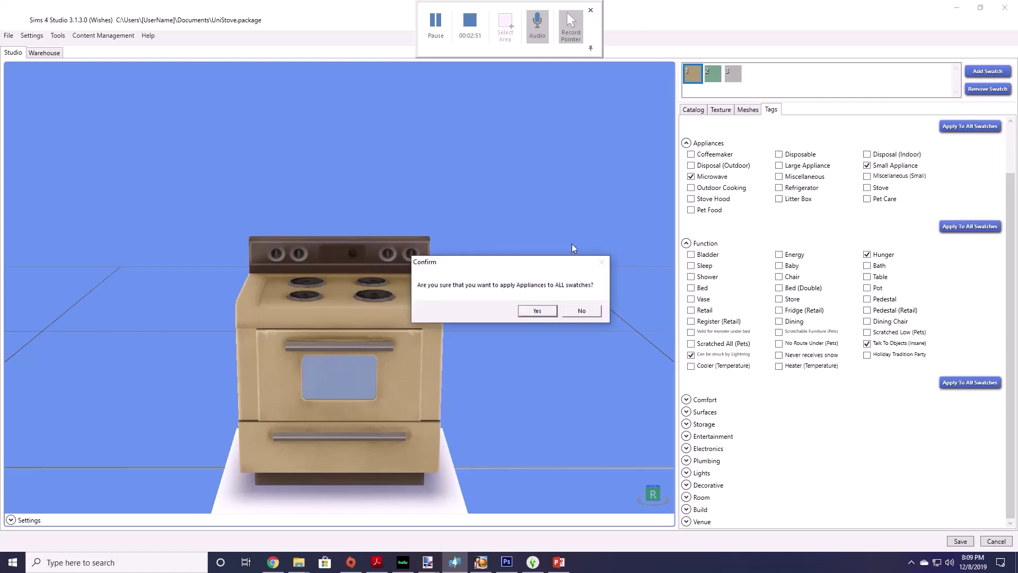
pyautogui.click(548, 313)
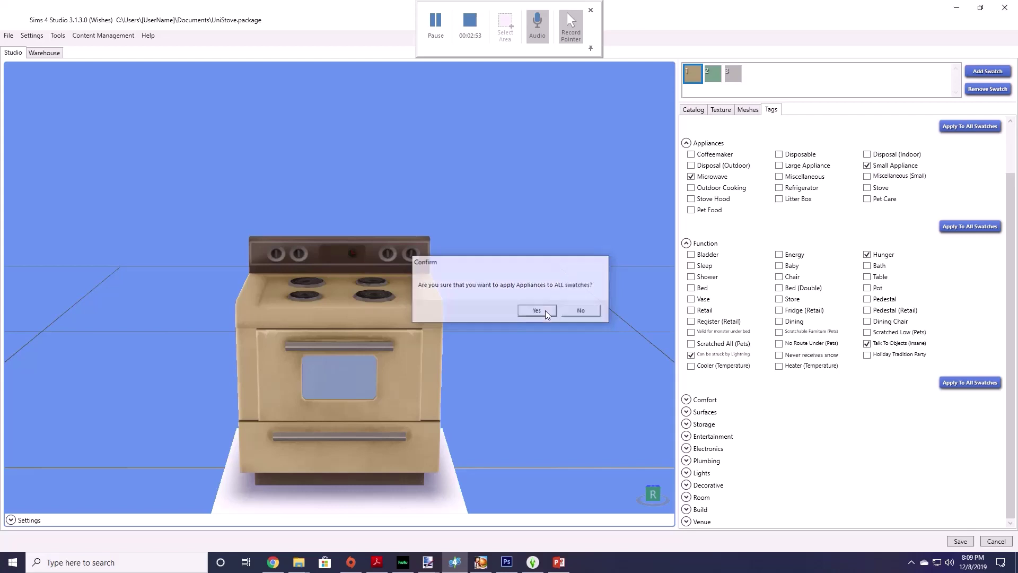
# Step: Verify the green and white swatches carry the new tags, then save the package
pyautogui.click(713, 74)
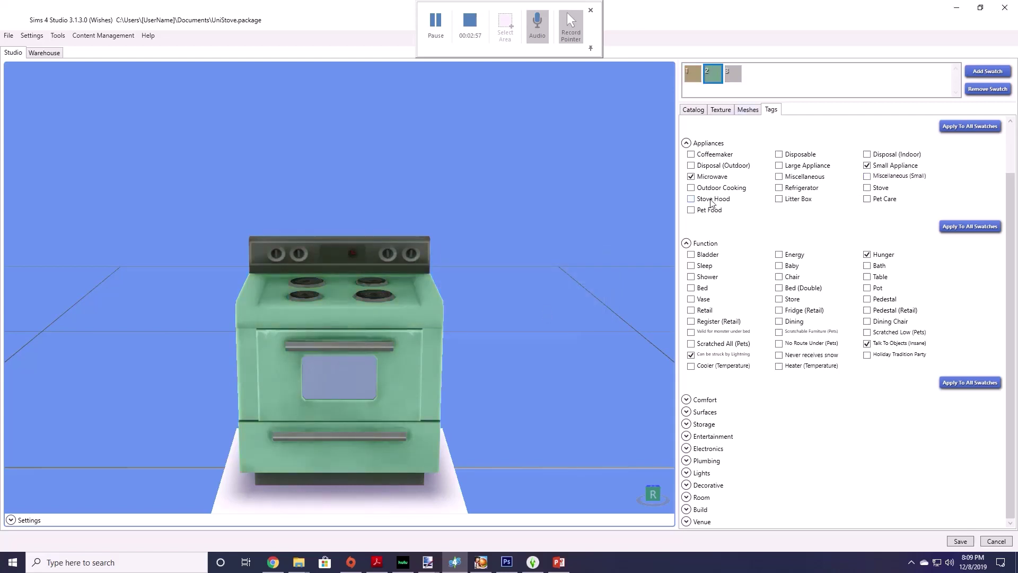
pyautogui.click(738, 76)
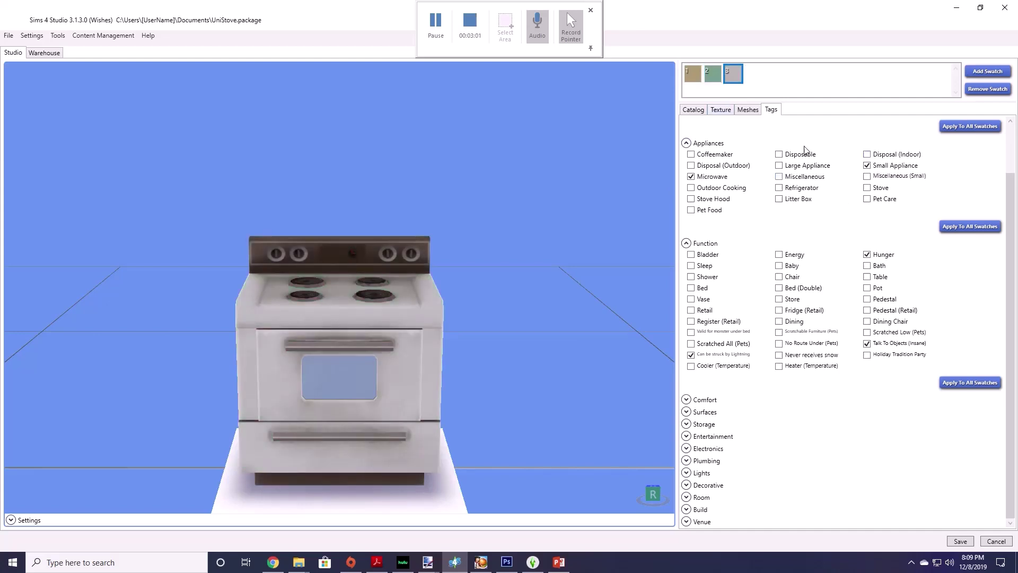
pyautogui.click(695, 85)
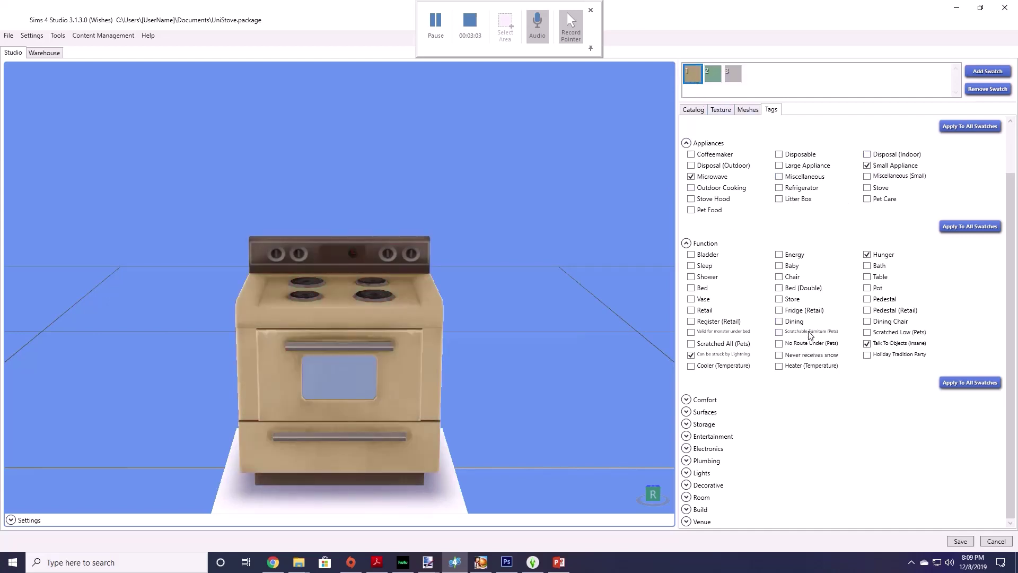
pyautogui.click(961, 542)
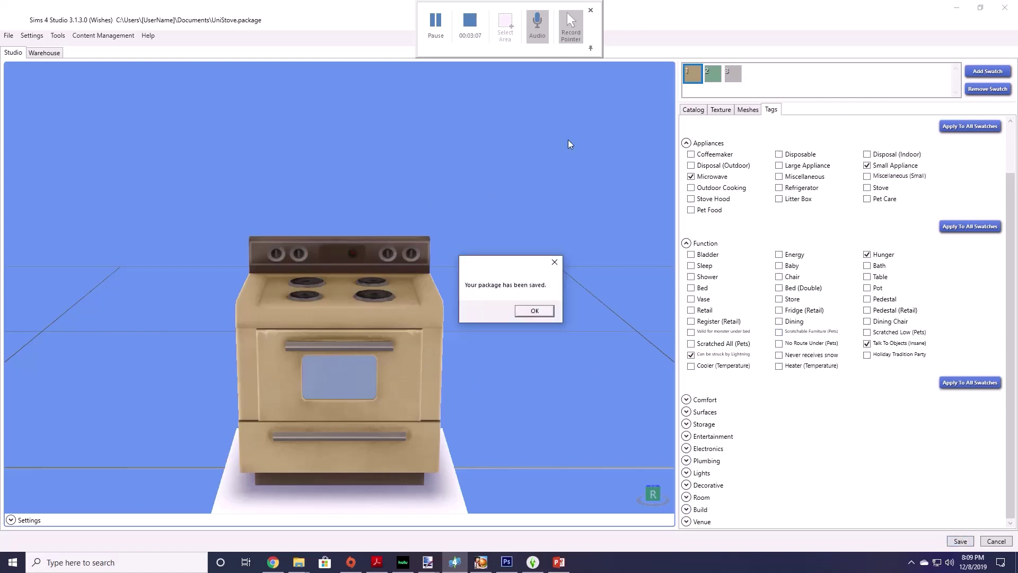
# Step: Dismiss the package-saved notice, minimize Sims 4 Studio and switch to The Sims 4
pyautogui.click(534, 311)
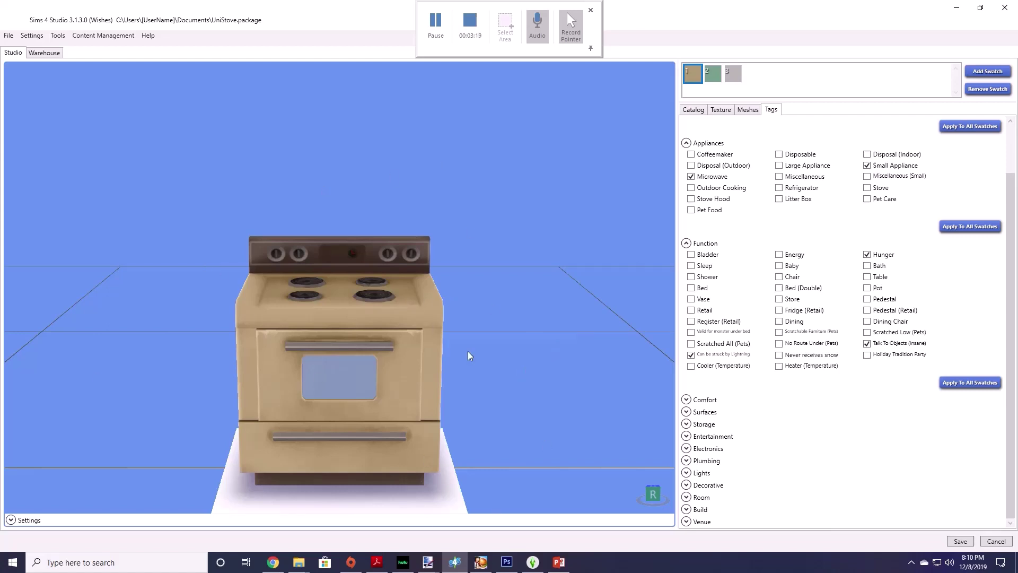
pyautogui.click(957, 7)
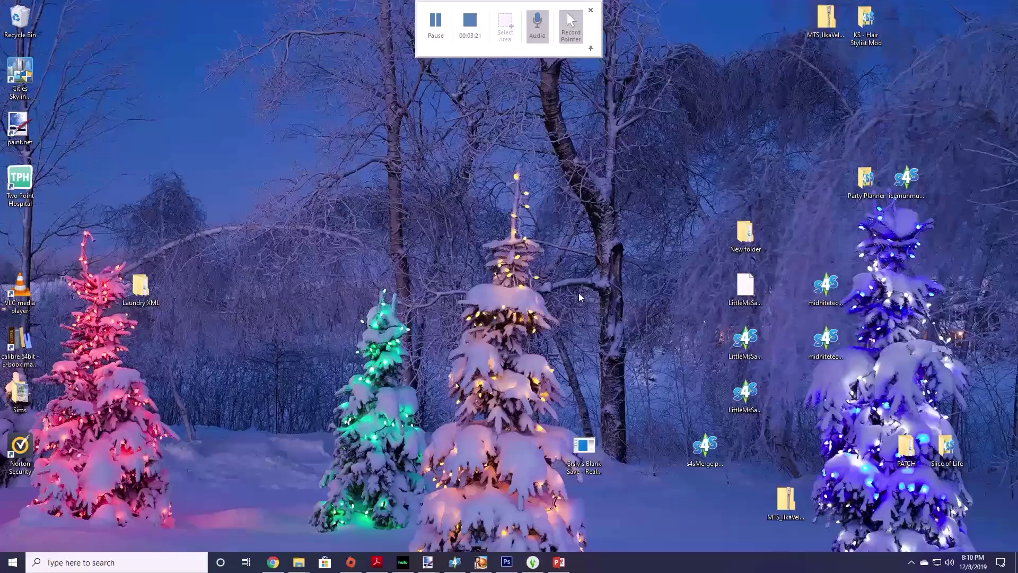
pyautogui.click(540, 567)
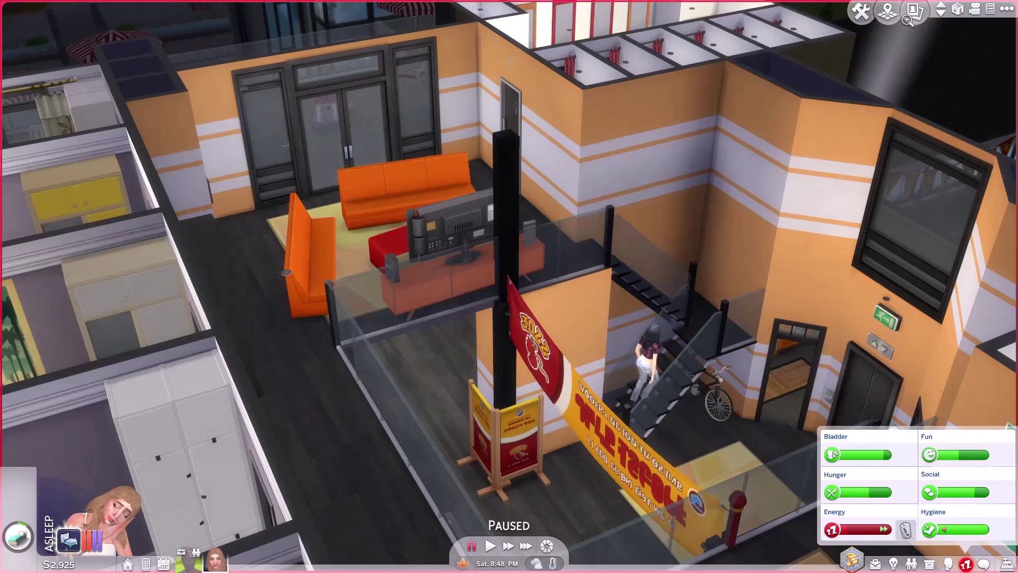
# Step: Quit The Sims 4 from its game menu, answering the save prompt
pyautogui.scroll(2, 908, 19)
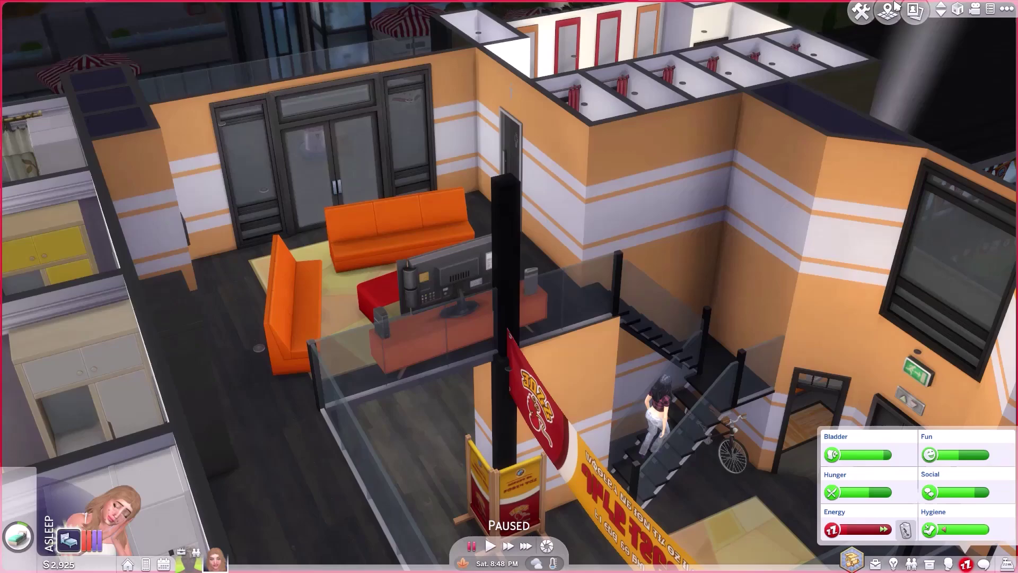
pyautogui.click(1007, 12)
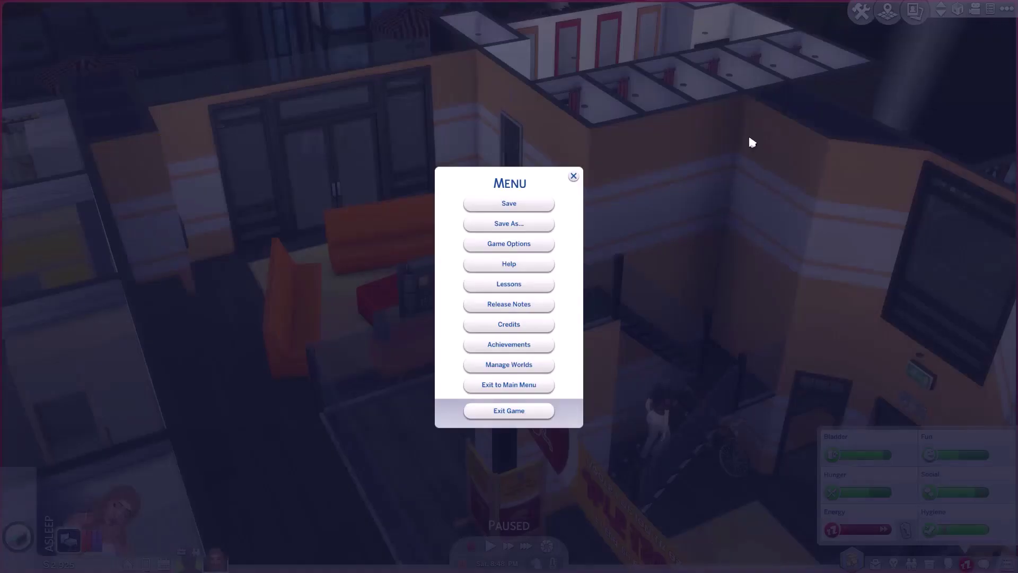
pyautogui.click(518, 413)
pyautogui.click(528, 335)
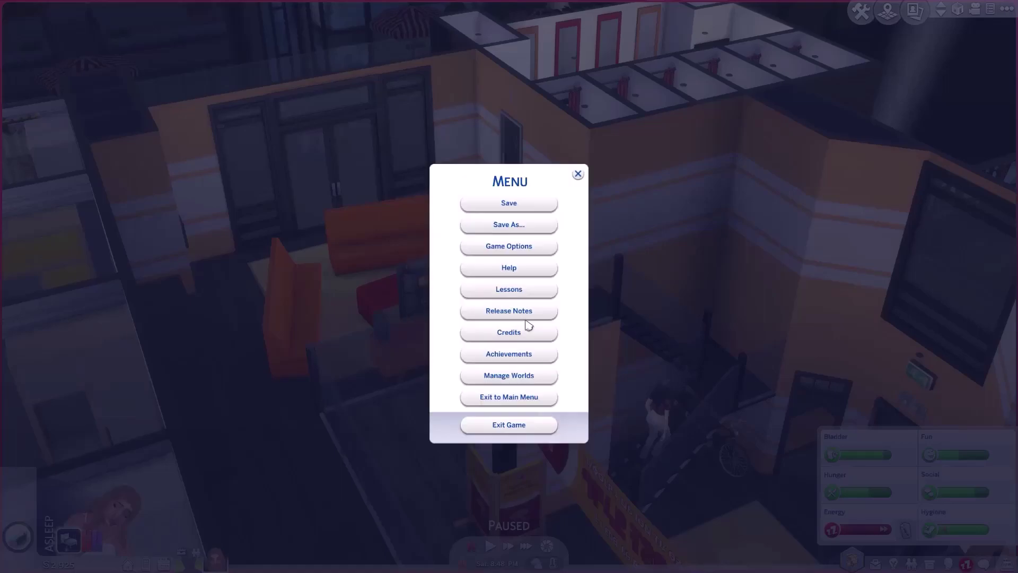
pyautogui.press('Escape')
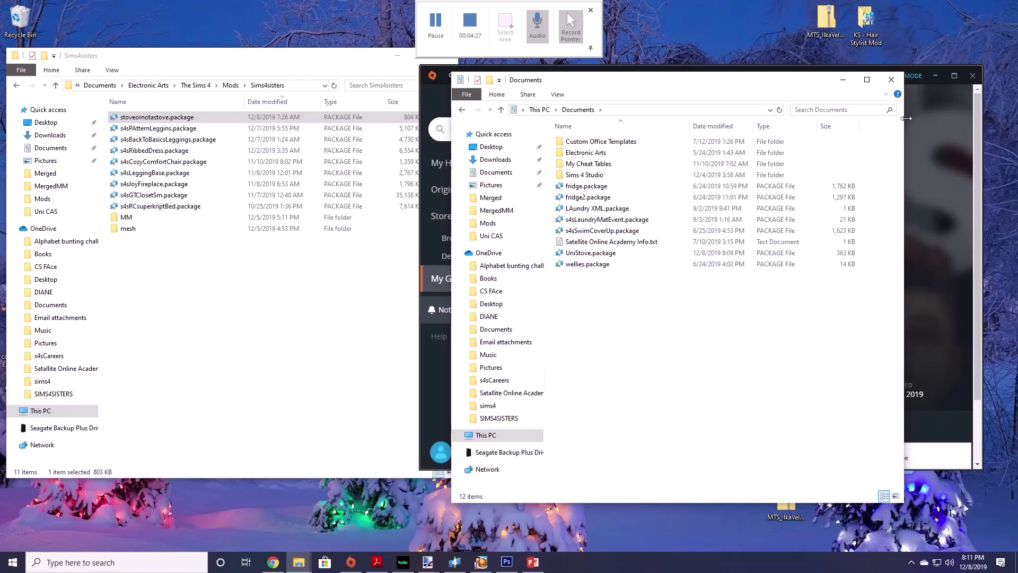
# Step: Browse a second Explorer window to Electronic Arts\The Sims 4\Mods\Sims4sisters
pyautogui.moveTo(705, 97); pyautogui.dragTo(736, 90)
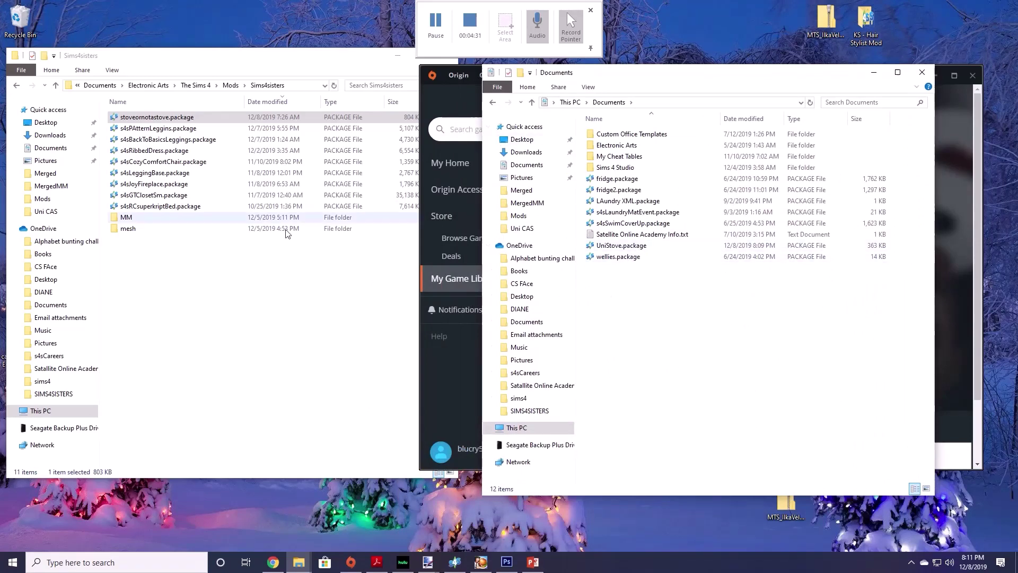
pyautogui.click(154, 86)
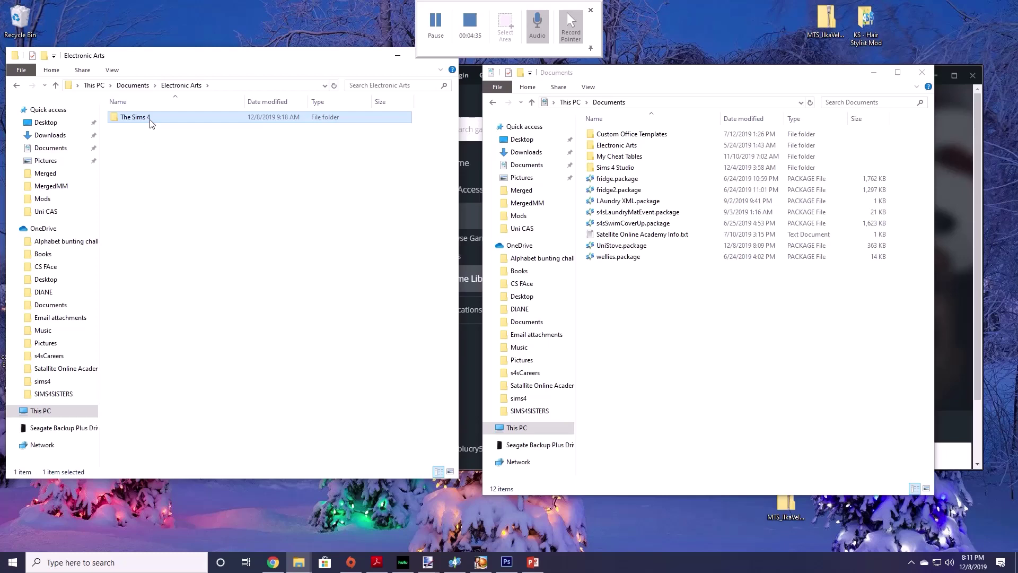
pyautogui.doubleClick(143, 119)
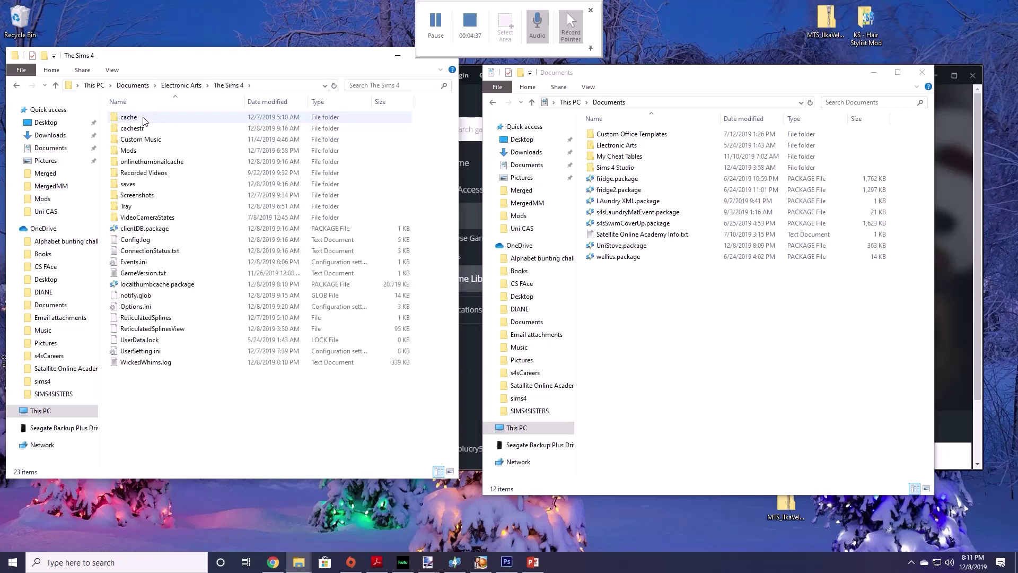
pyautogui.doubleClick(134, 151)
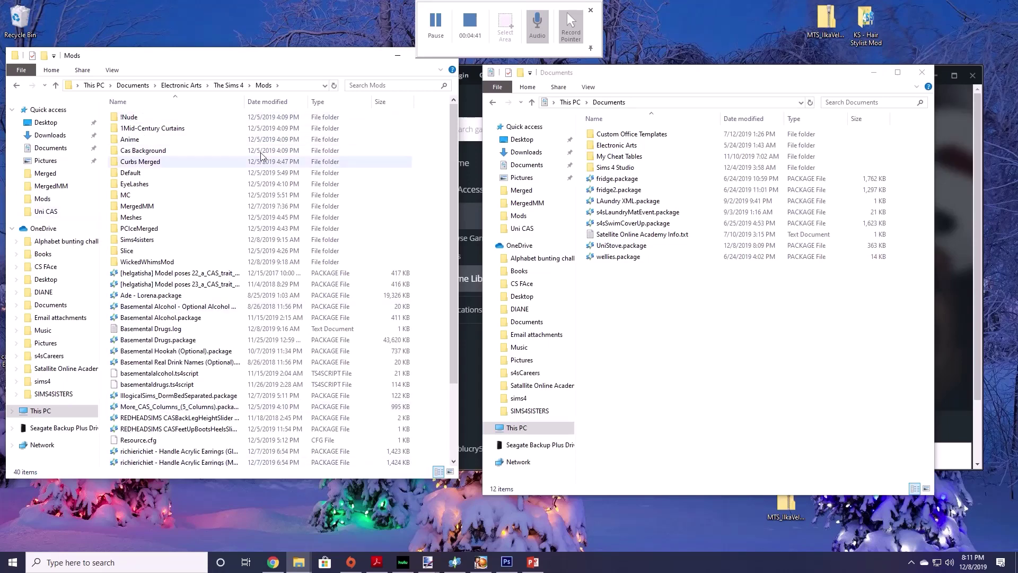
pyautogui.doubleClick(139, 242)
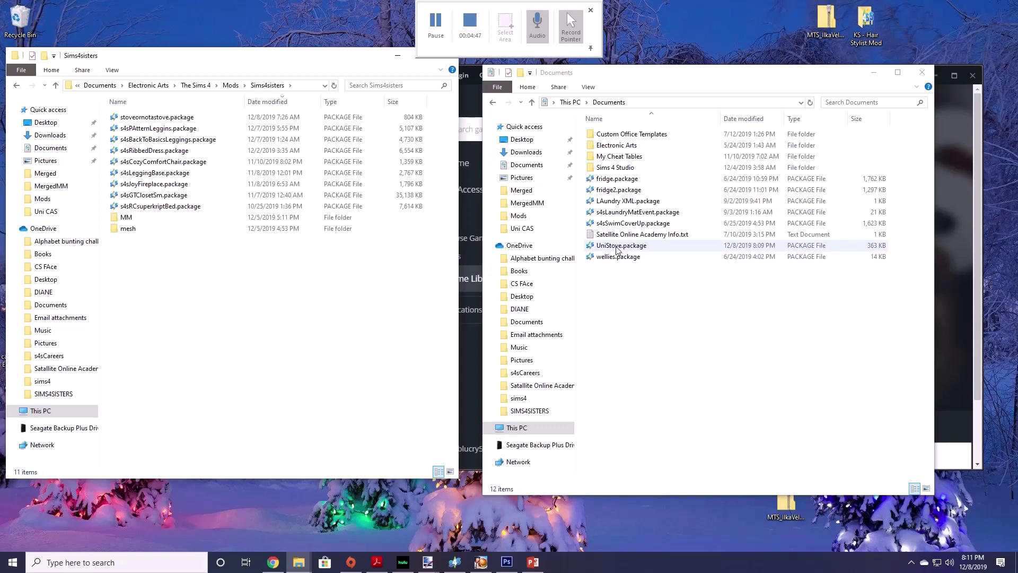
# Step: Copy UniStove.package from Documents and paste it into the Sims4sisters folder
pyautogui.rightClick(617, 250)
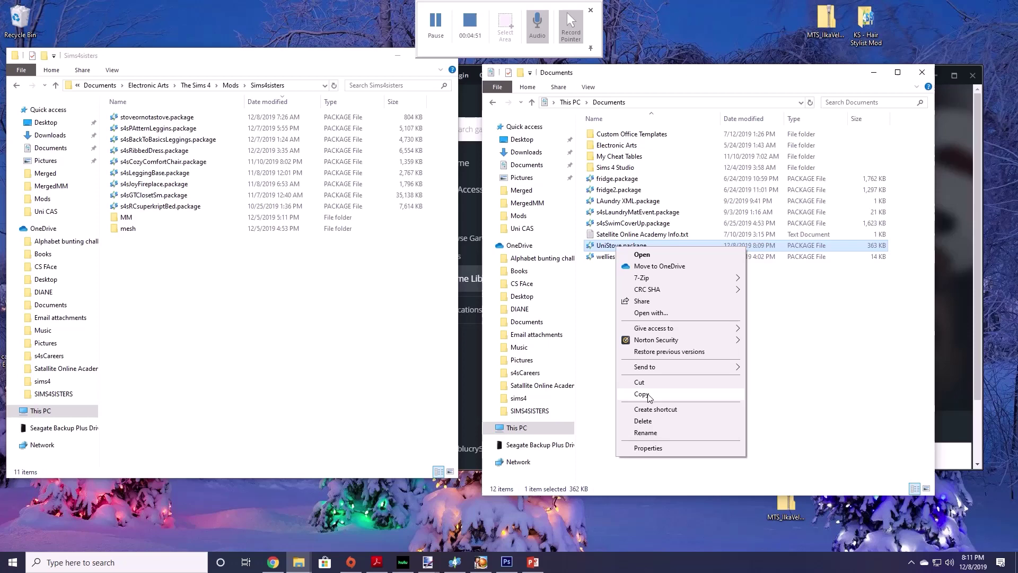
pyautogui.click(648, 395)
pyautogui.rightClick(167, 280)
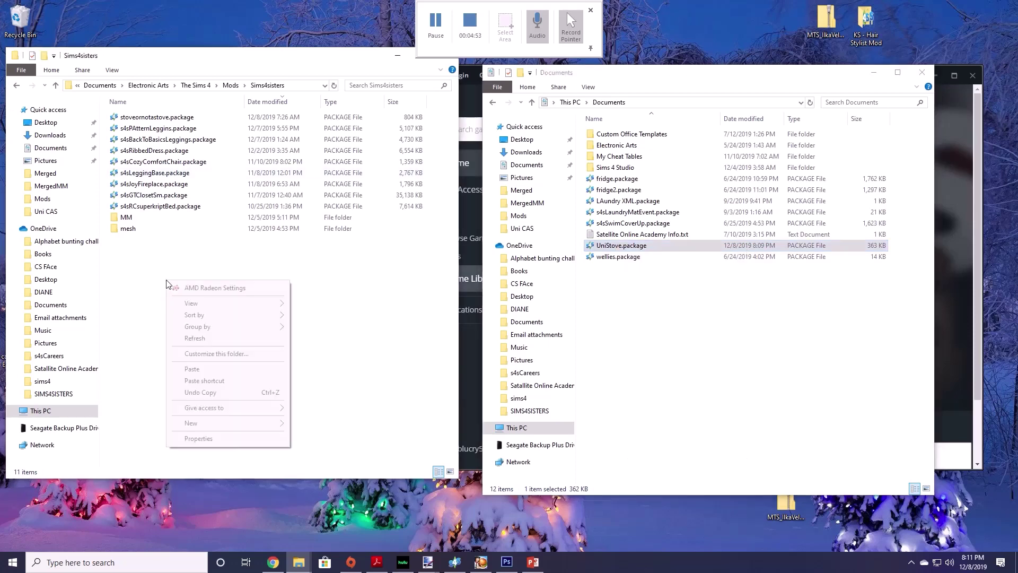
pyautogui.click(192, 369)
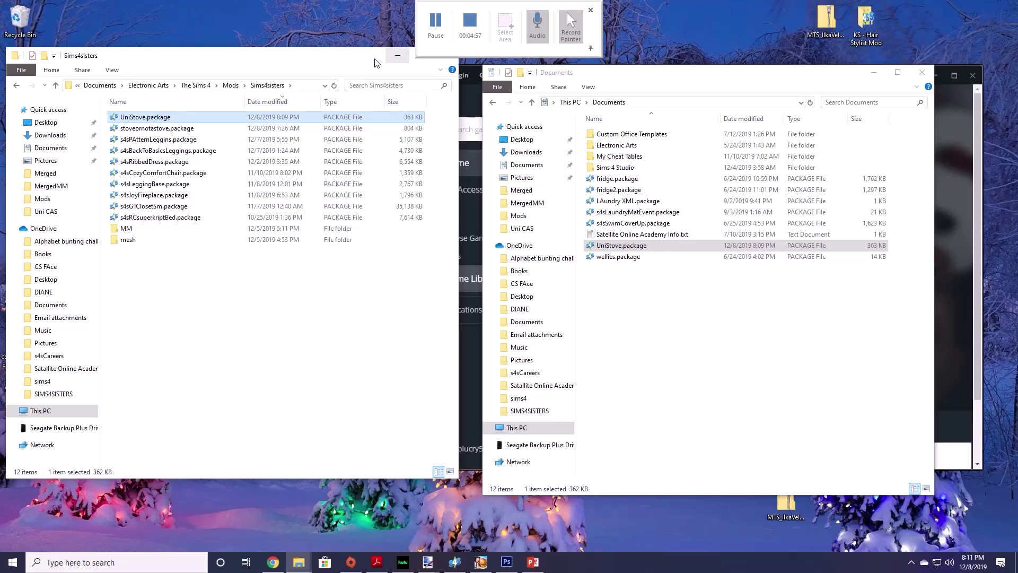
# Step: Close the Documents window and launch The Sims 4 from Origin
pyautogui.click(397, 56)
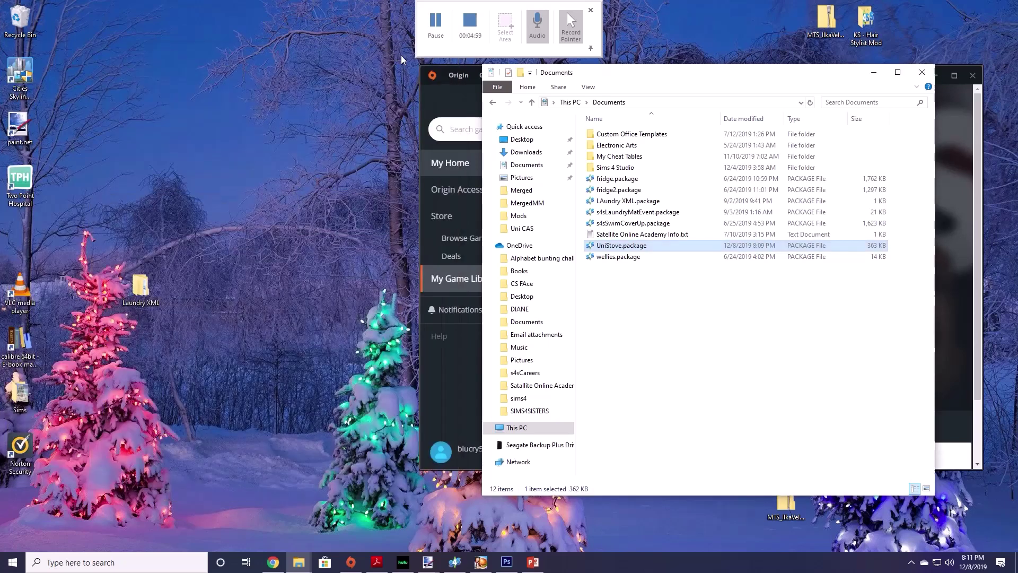
pyautogui.click(927, 77)
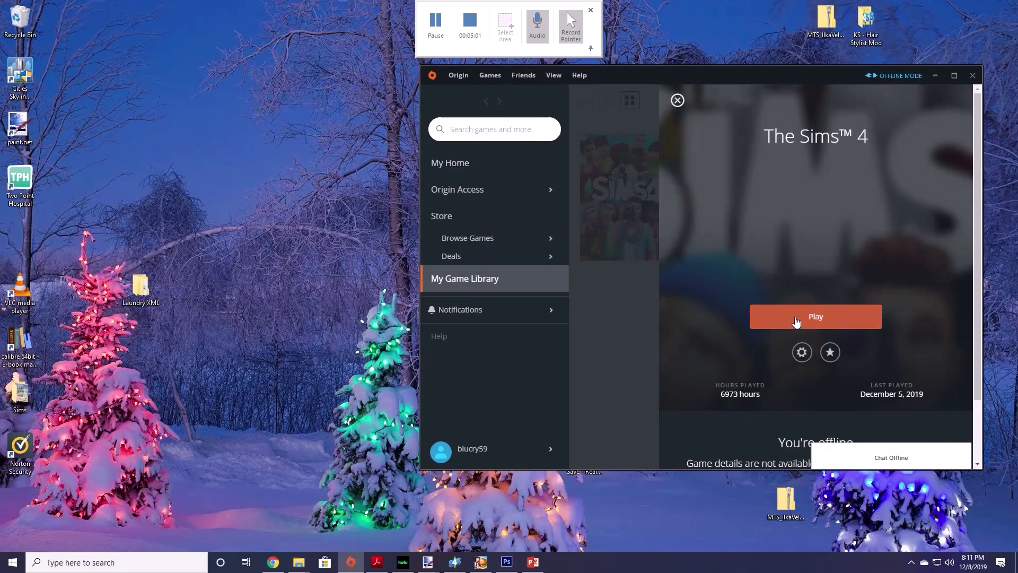
pyautogui.click(796, 322)
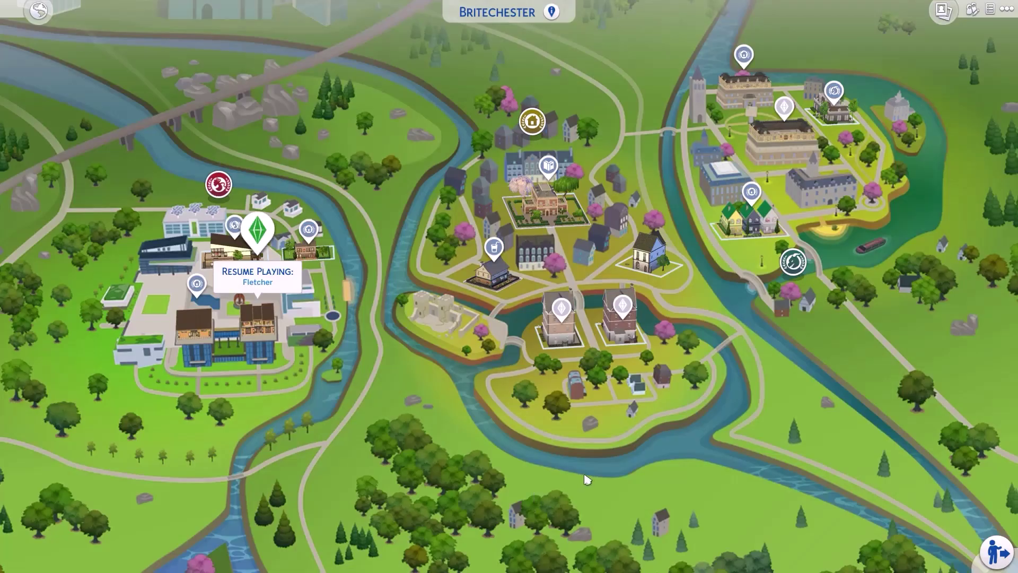
# Step: Select the campus household's lot on the Britechester map and start playing it
pyautogui.moveTo(778, 150)
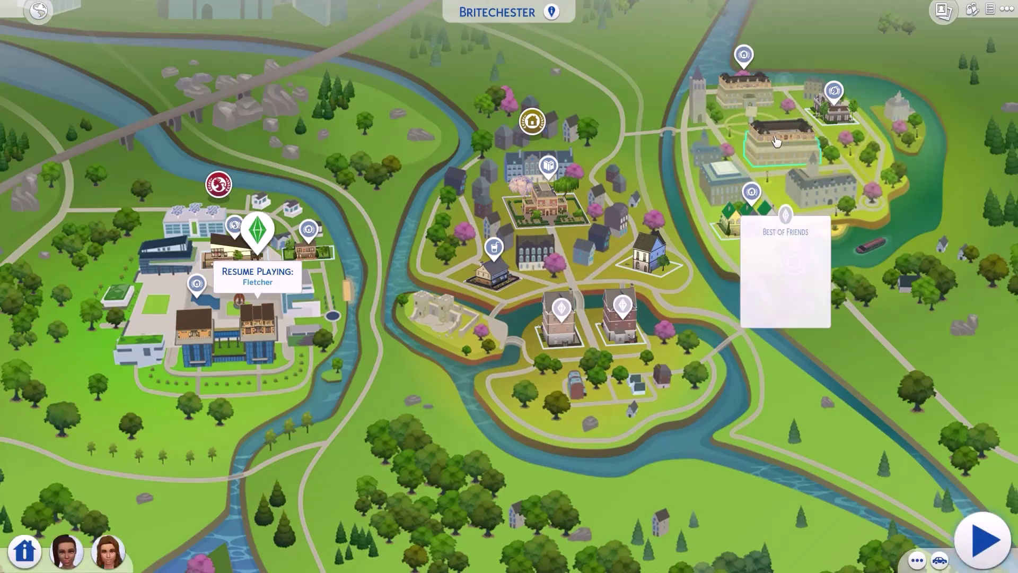
pyautogui.click(983, 541)
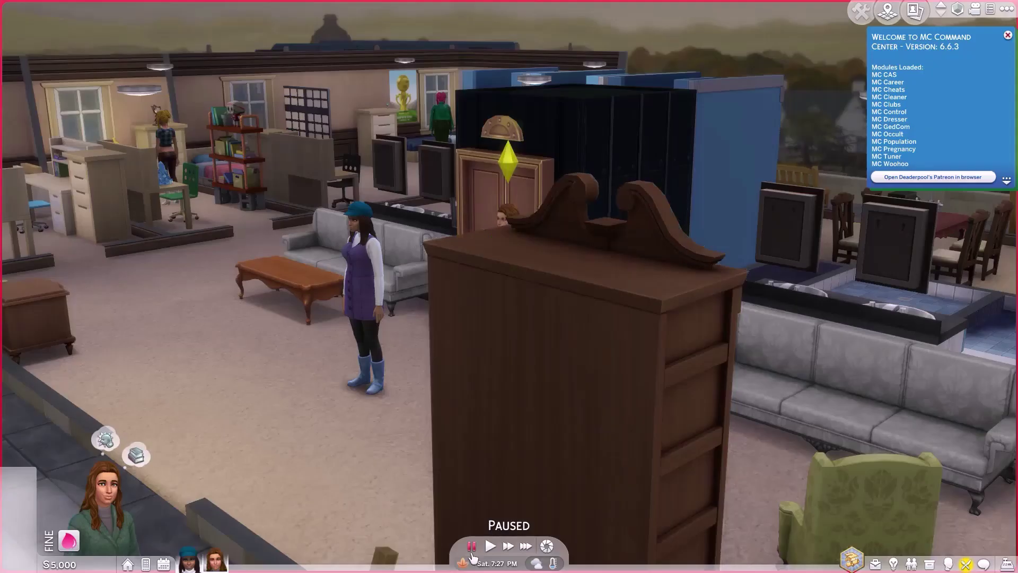
# Step: Dismiss the two mod notices and enable free build with the bb.enablefreebuild cheat
pyautogui.click(1008, 35)
pyautogui.click(1008, 36)
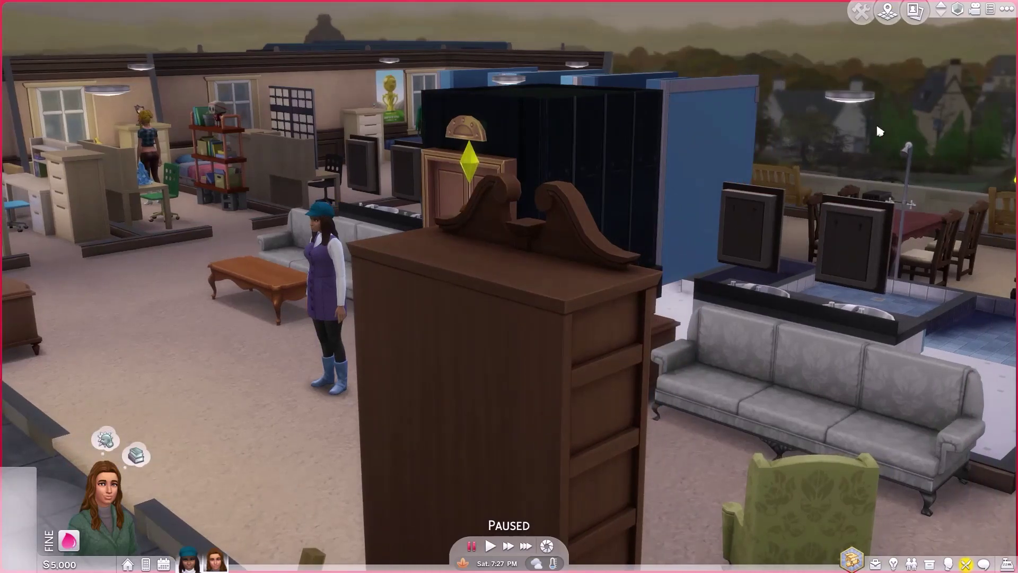
pyautogui.hotkey('ctrl', 'shift', 'c')
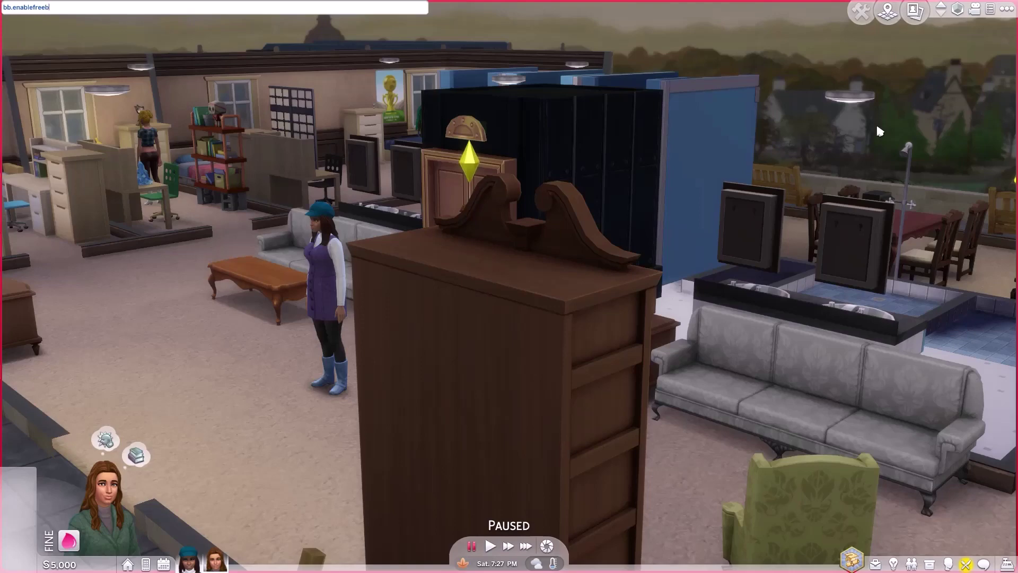
pyautogui.write('bb.enablefreebuild')
pyautogui.press('Return')
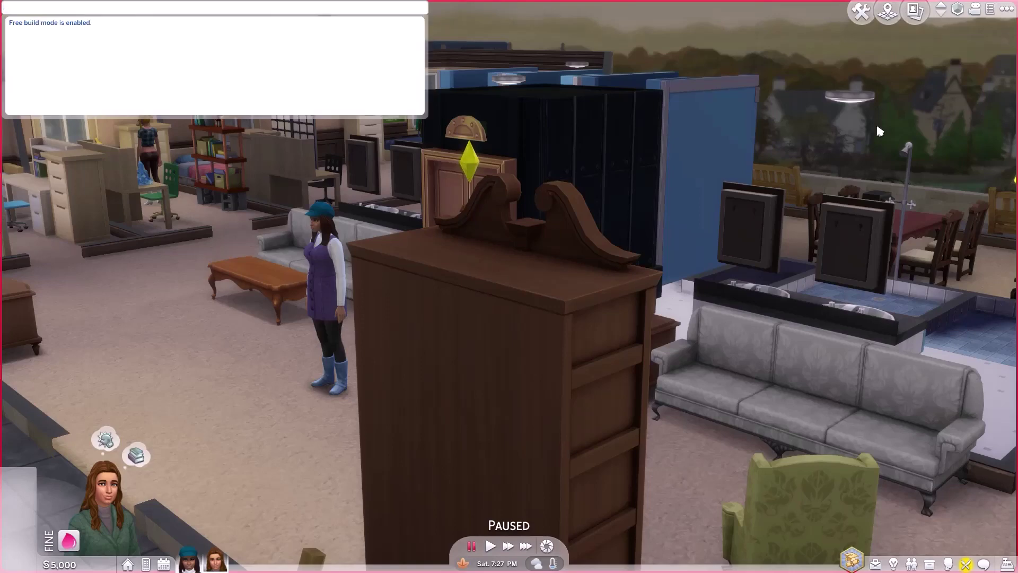
pyautogui.press('Escape')
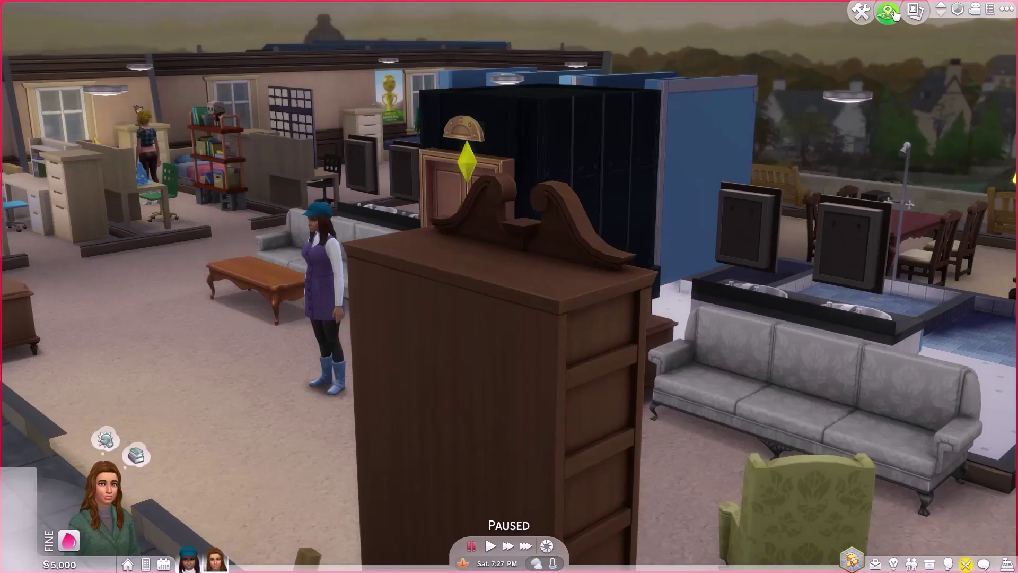
# Step: Enter Build Mode on Wyvern Hall, frame the dorm hallway, and raise walls to full height
pyautogui.click(860, 16)
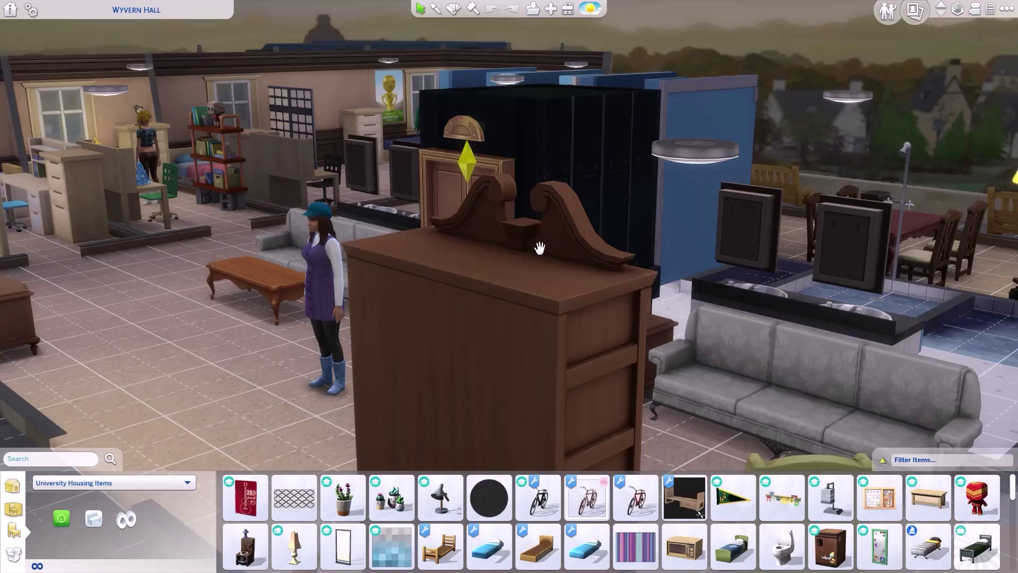
pyautogui.scroll(-10, 547, 382)
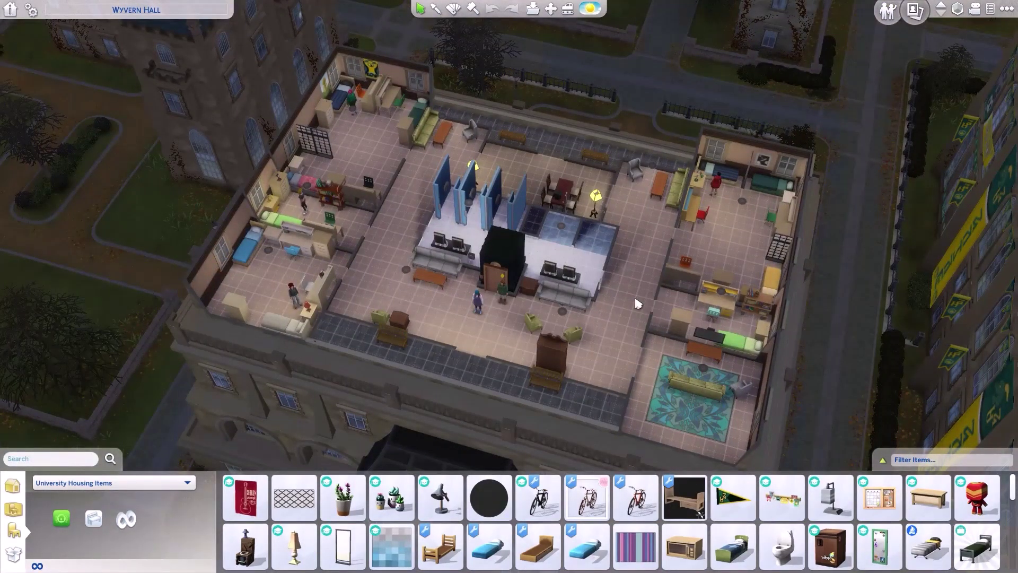
pyautogui.moveTo(708, 56); pyautogui.dragTo(626, 358, button='middle')
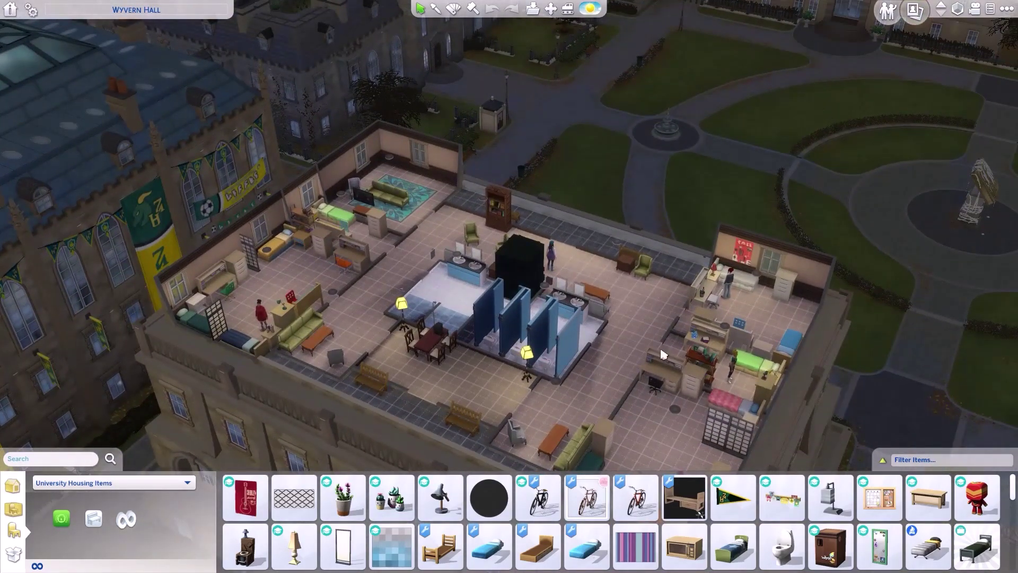
pyautogui.moveTo(828, 114); pyautogui.dragTo(668, 348, button='middle')
pyautogui.click(958, 8)
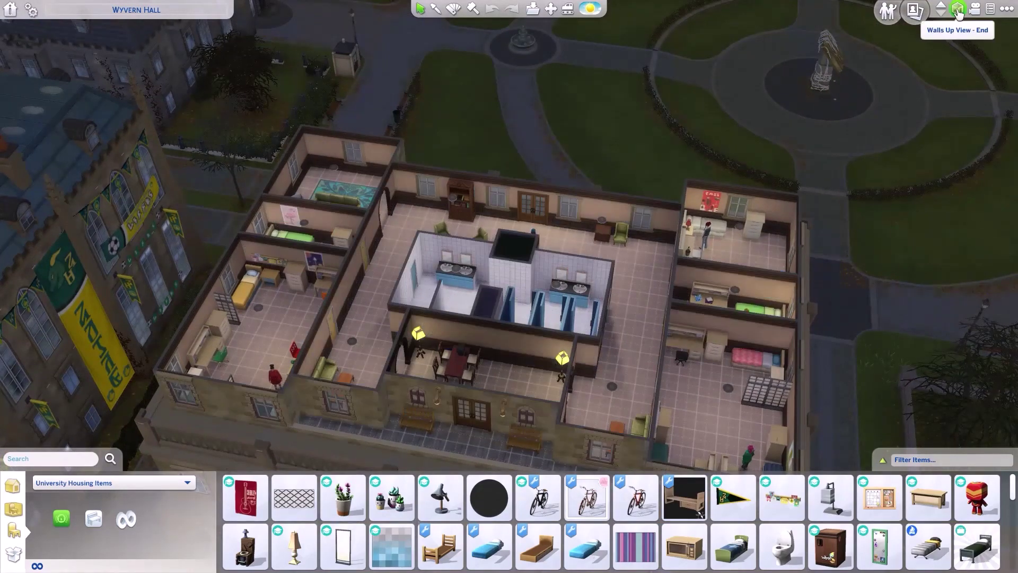
pyautogui.scroll(3, 958, 11)
pyautogui.scroll(2, 632, 295)
pyautogui.moveTo(631, 295); pyautogui.dragTo(709, 288, button='middle')
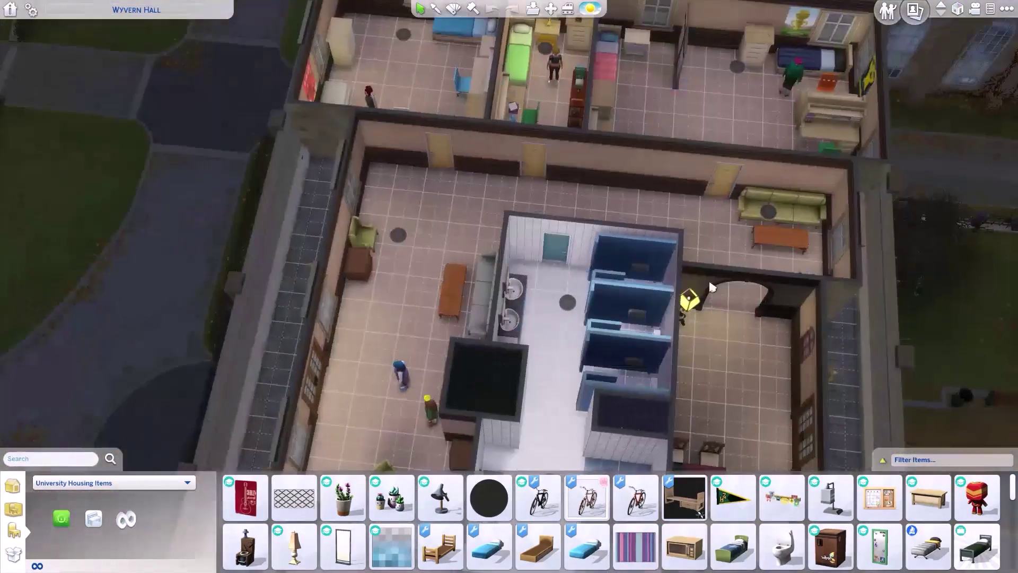
pyautogui.scroll(2, 709, 289)
pyautogui.scroll(-2, 639, 341)
pyautogui.scroll(5, 639, 341)
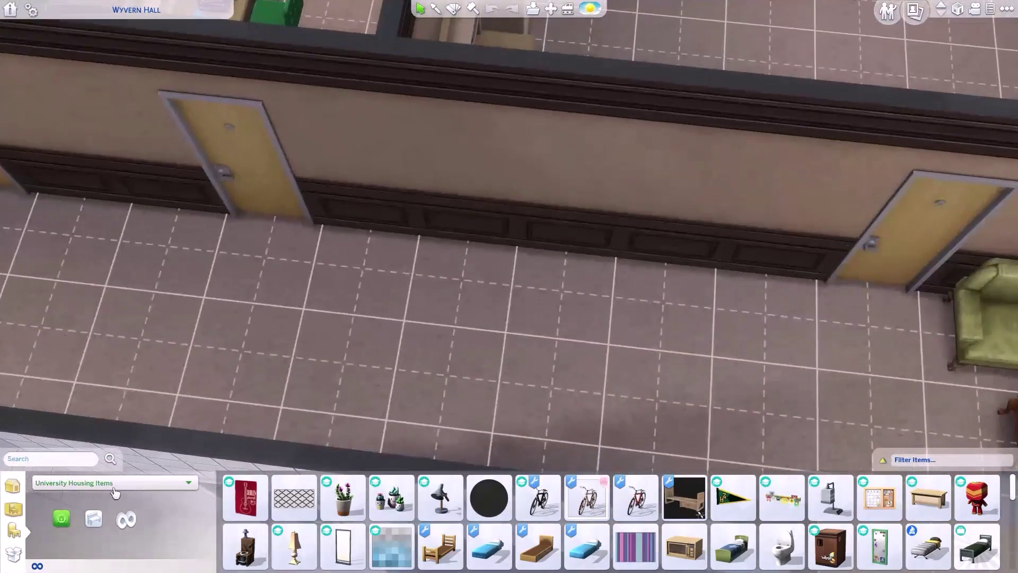
# Step: Place a white fridge from Appliances > Refrigerators against the hallway wall
pyautogui.click(104, 486)
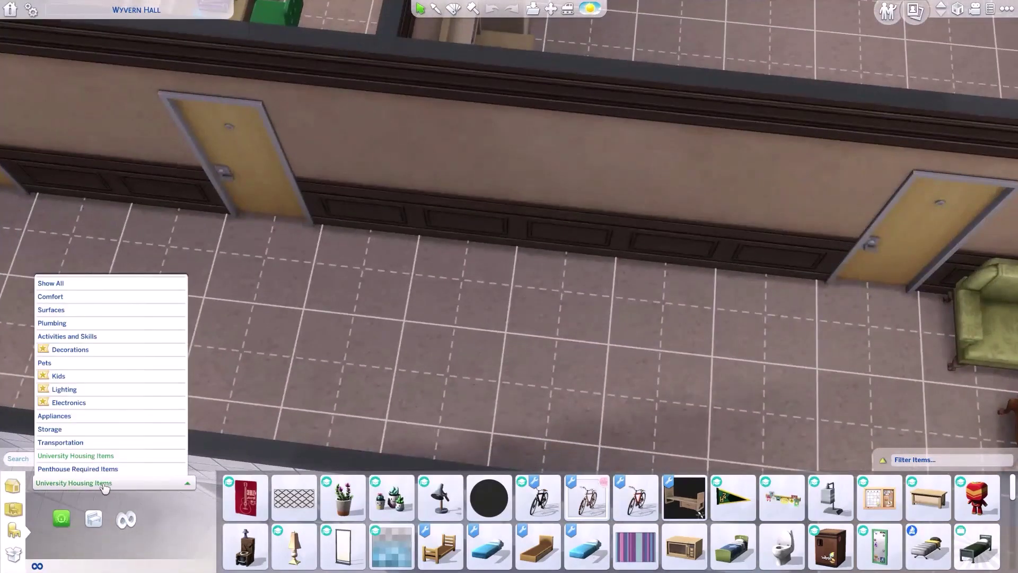
pyautogui.click(69, 419)
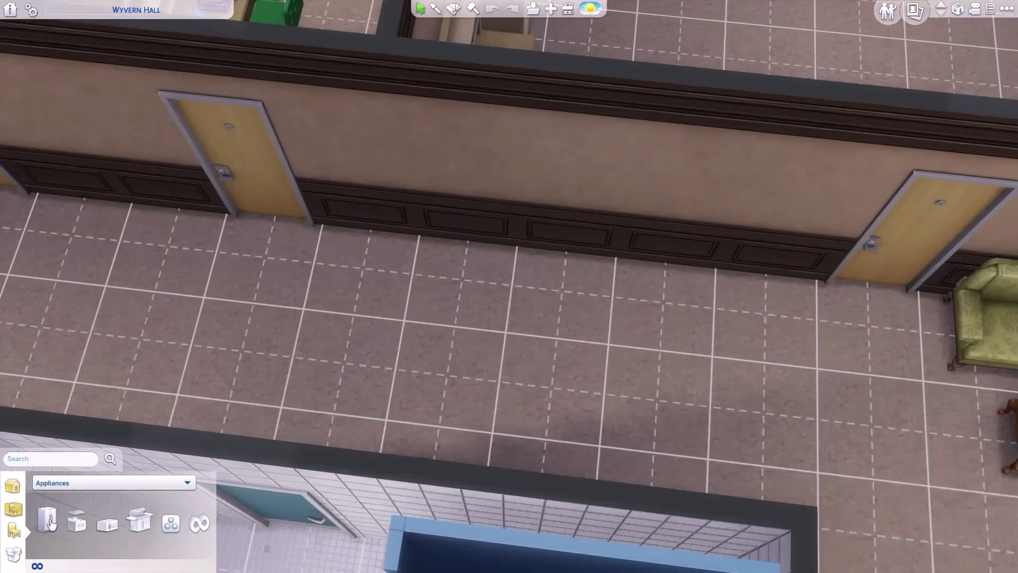
pyautogui.click(48, 521)
pyautogui.moveTo(460, 515)
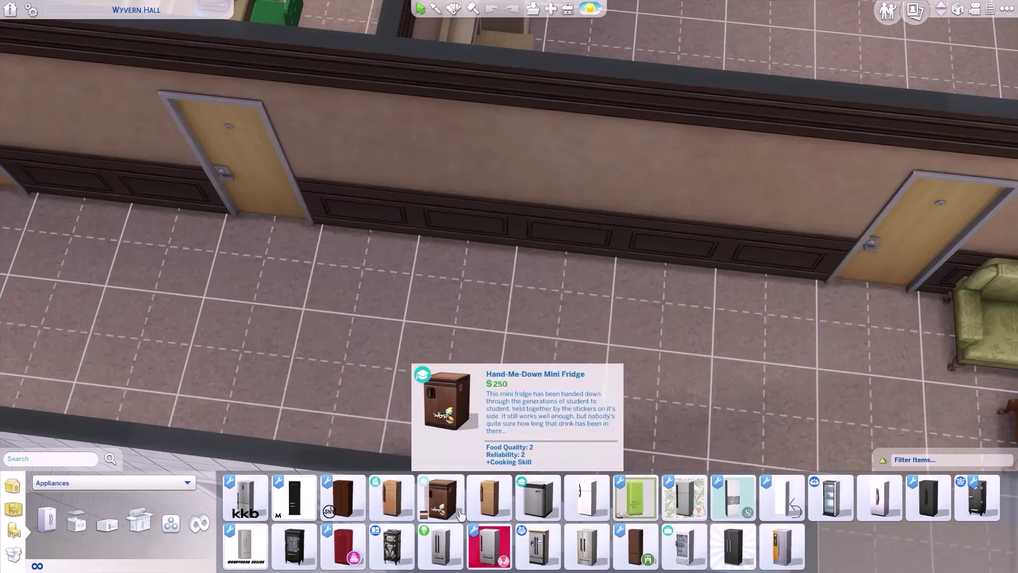
pyautogui.click(490, 499)
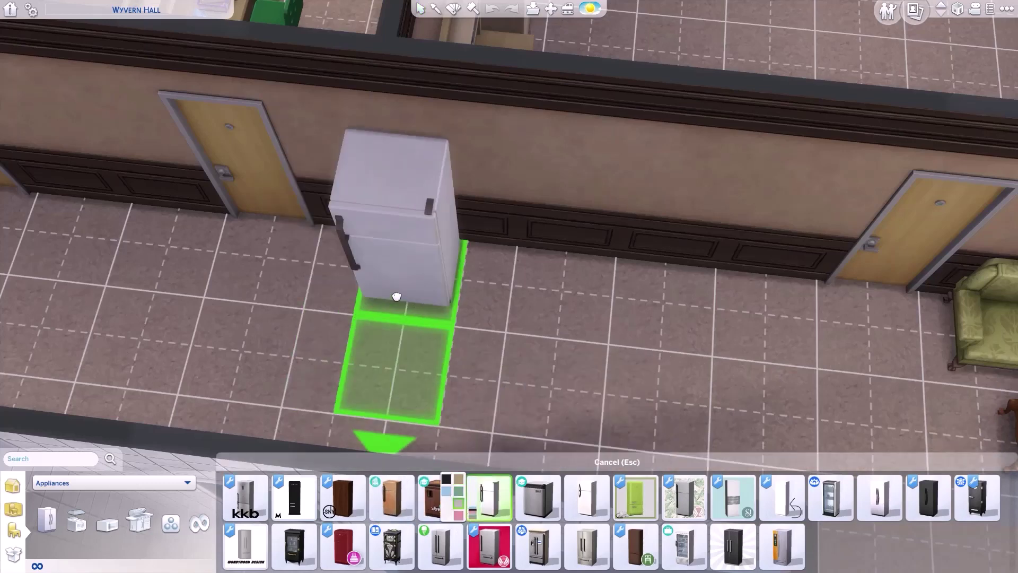
pyautogui.click(697, 296)
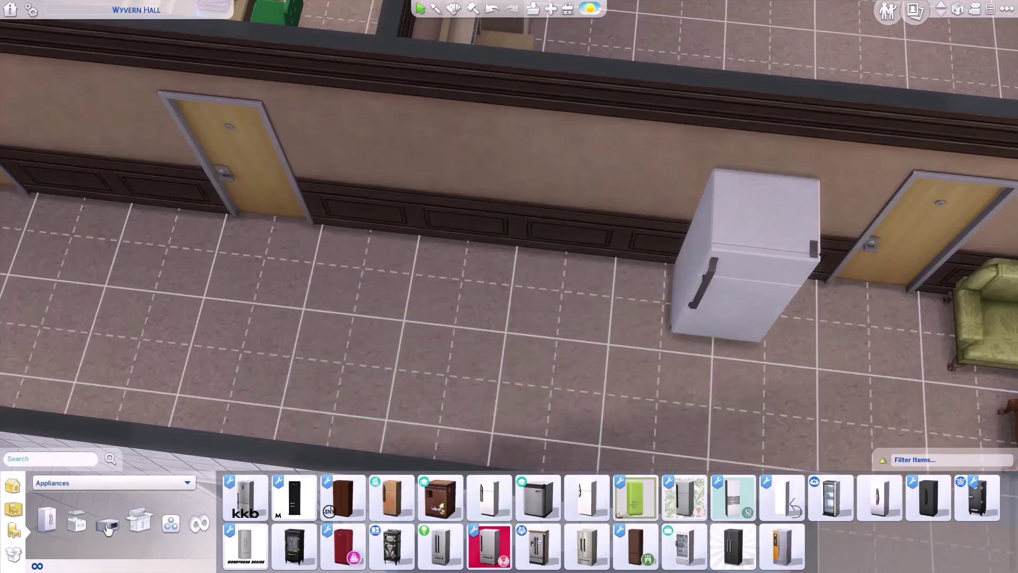
# Step: Place the $400 YumCooker stove against the wall beside the fridge
pyautogui.click(79, 523)
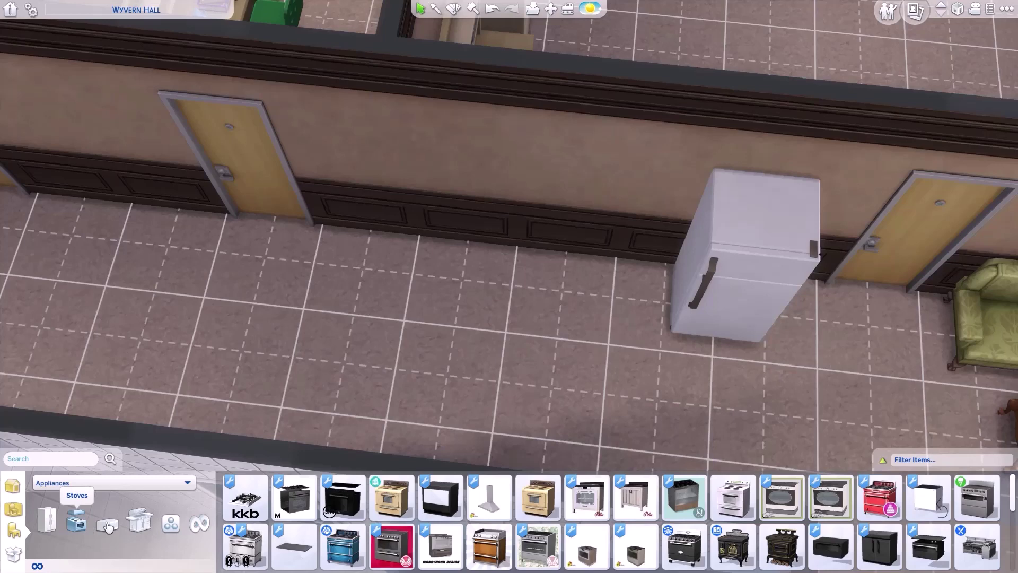
pyautogui.click(79, 523)
pyautogui.moveTo(307, 502)
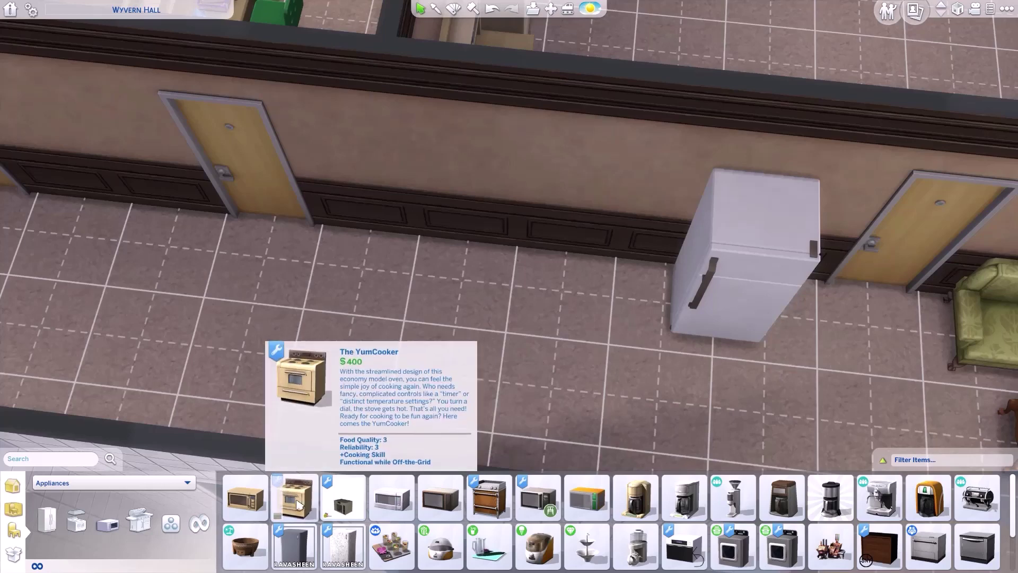
pyautogui.click(300, 507)
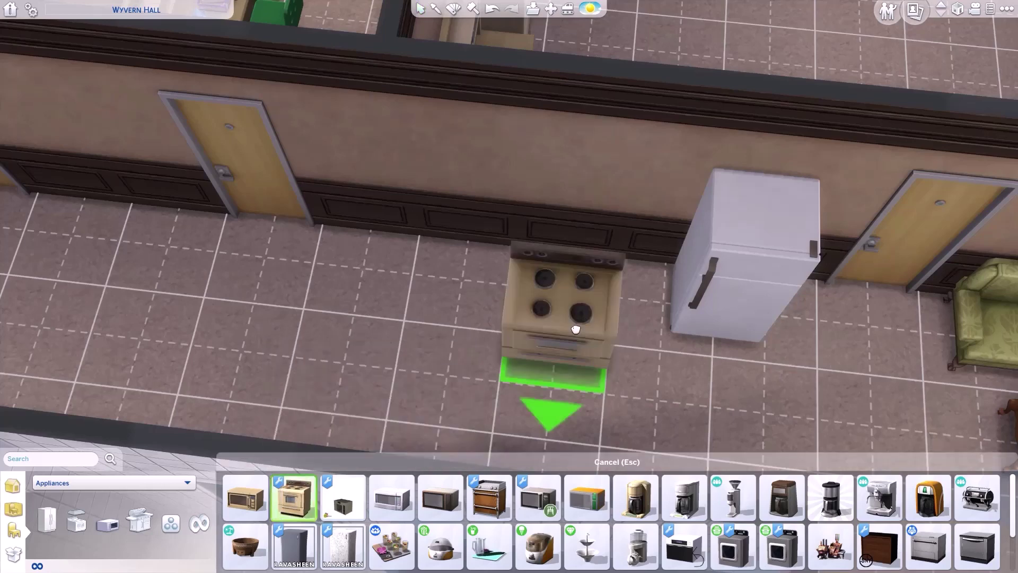
pyautogui.click(583, 326)
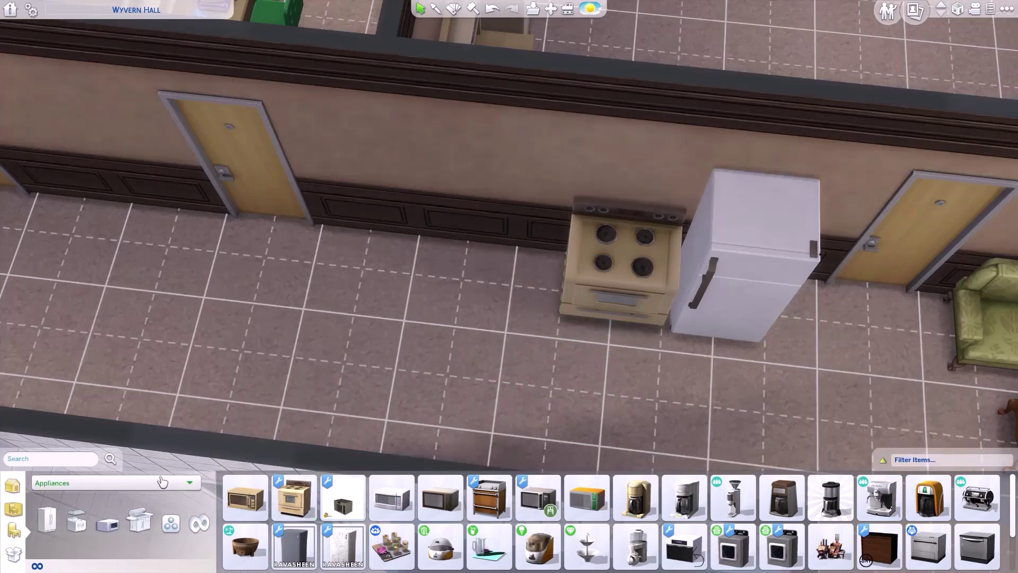
pyautogui.click(159, 483)
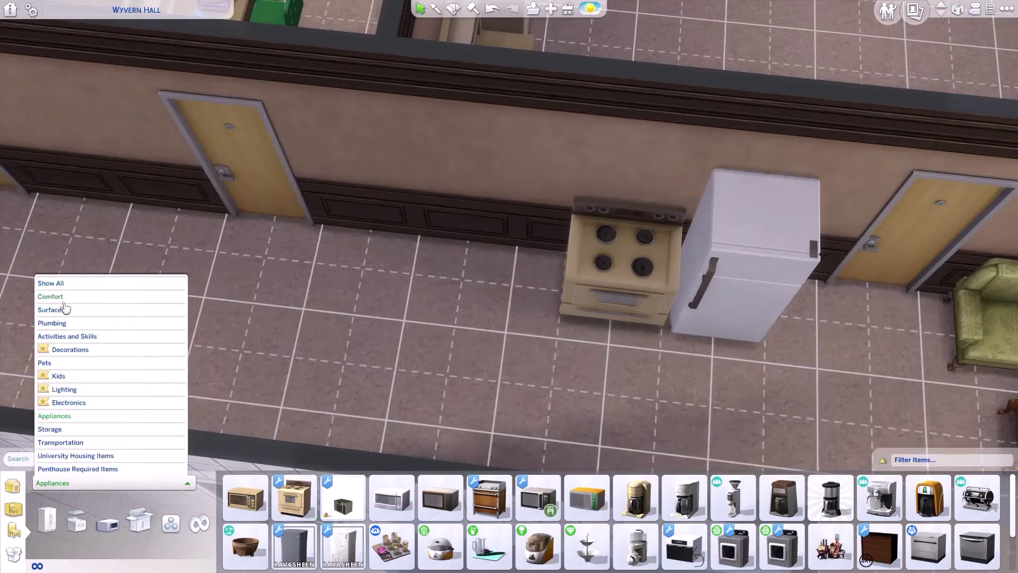
# Step: Place two blue counters from Surfaces along the wall left of the stove
pyautogui.click(62, 310)
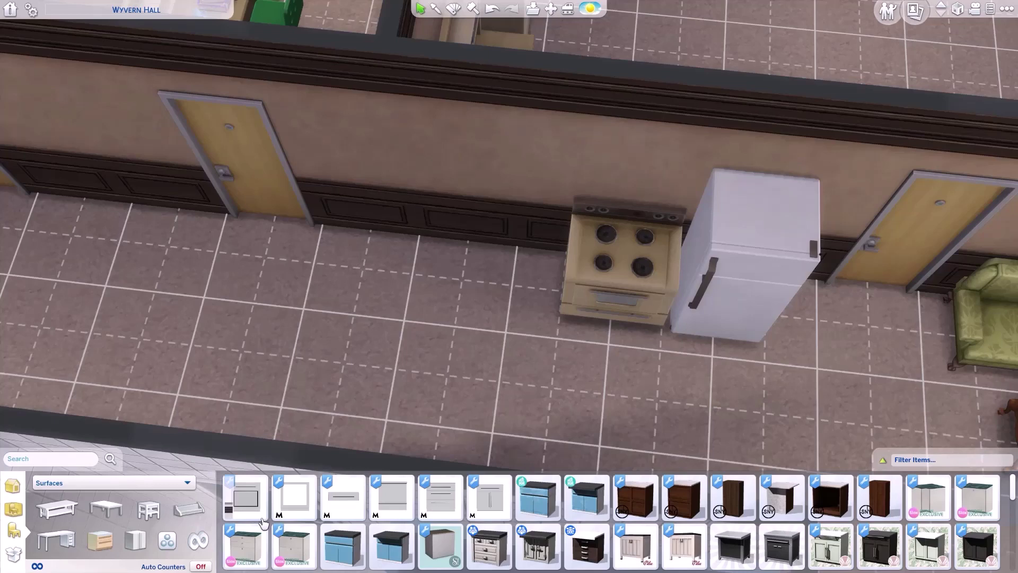
pyautogui.click(538, 509)
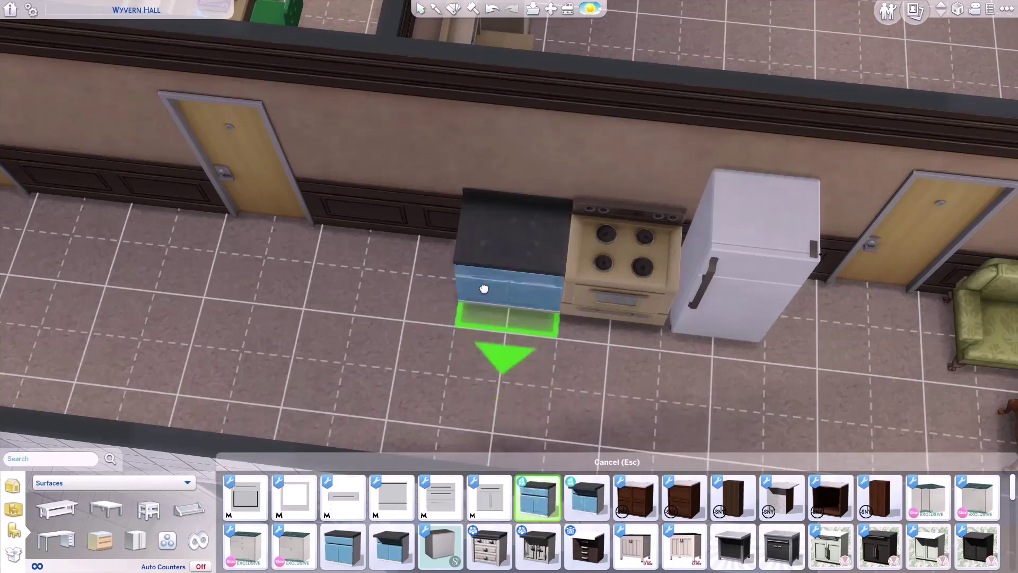
pyautogui.click(482, 290)
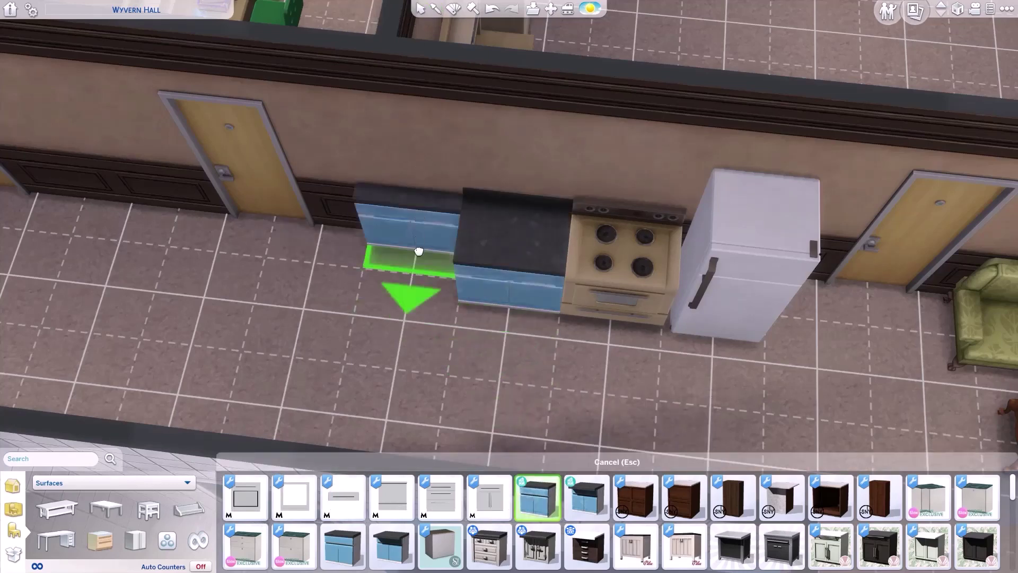
pyautogui.click(418, 251)
pyautogui.press('Escape')
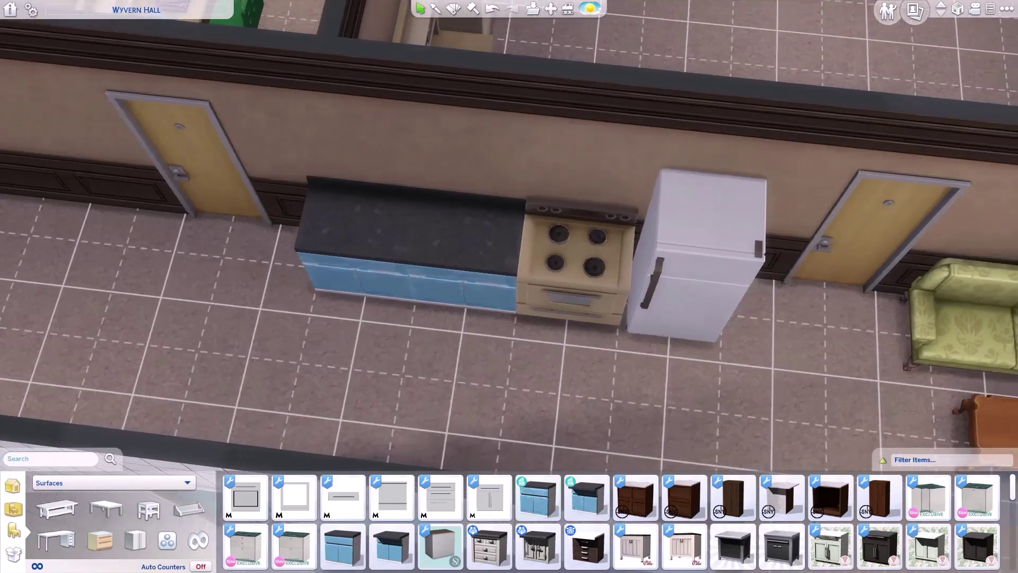
pyautogui.press('d')
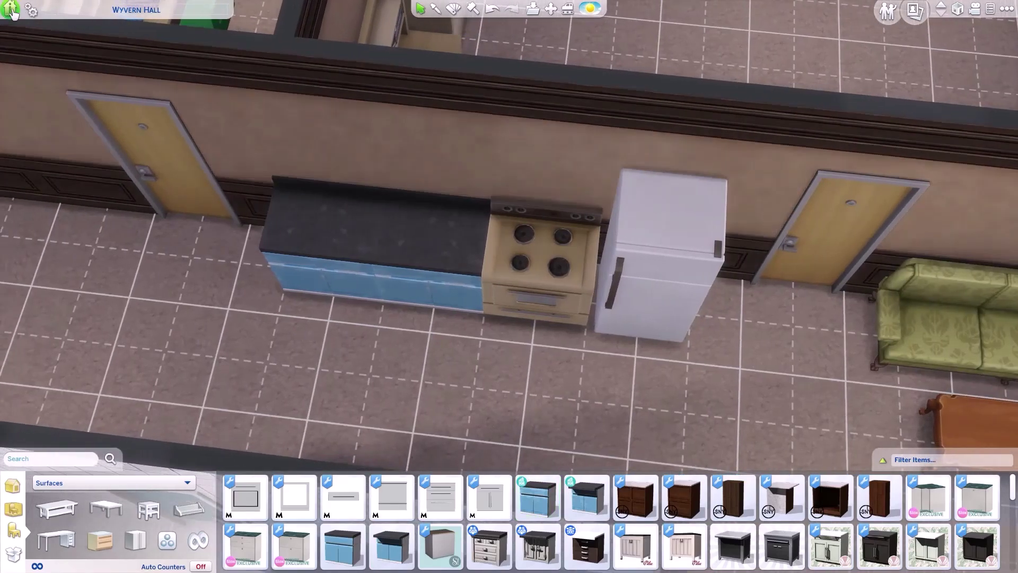
# Step: Check the lot requirements, test-place a second stove, then sell it
pyautogui.click(12, 11)
pyautogui.click(173, 99)
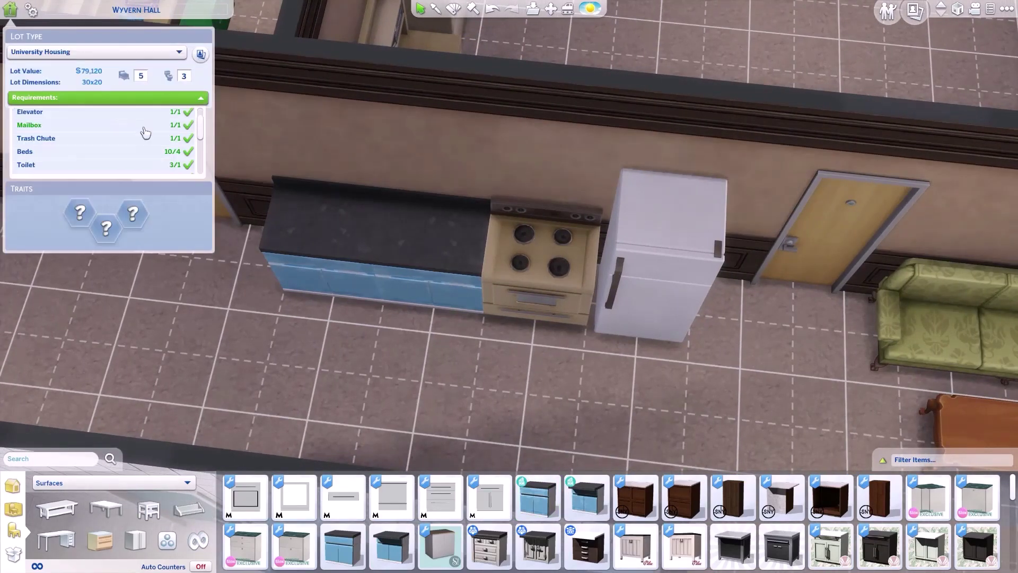
pyautogui.scroll(-5, 145, 132)
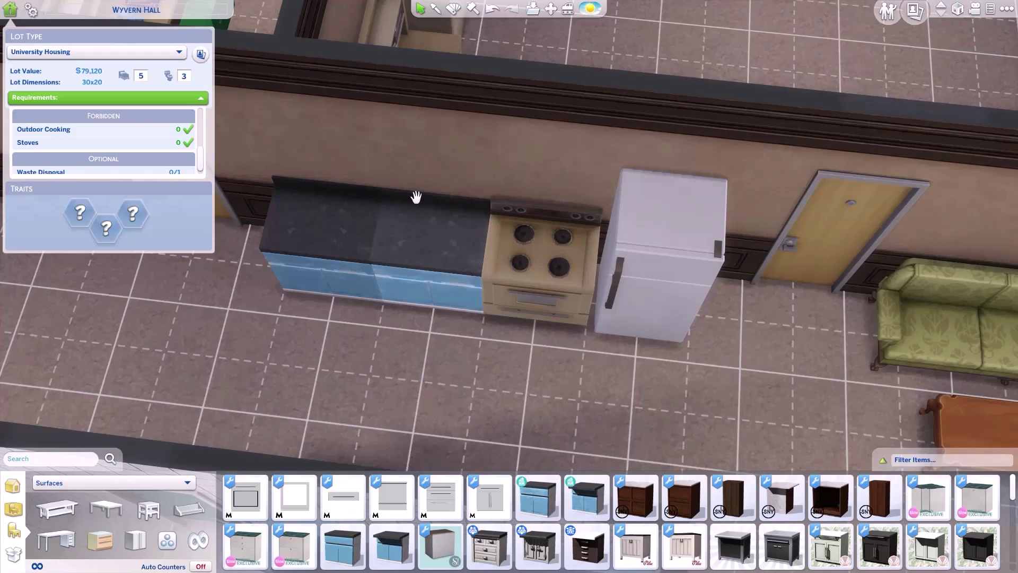
pyautogui.click(102, 491)
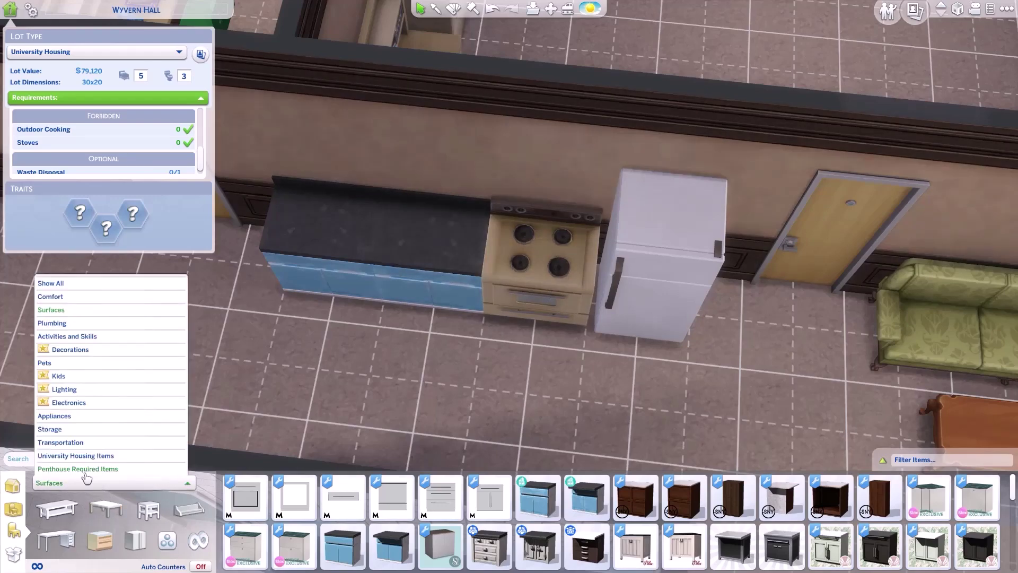
pyautogui.click(69, 415)
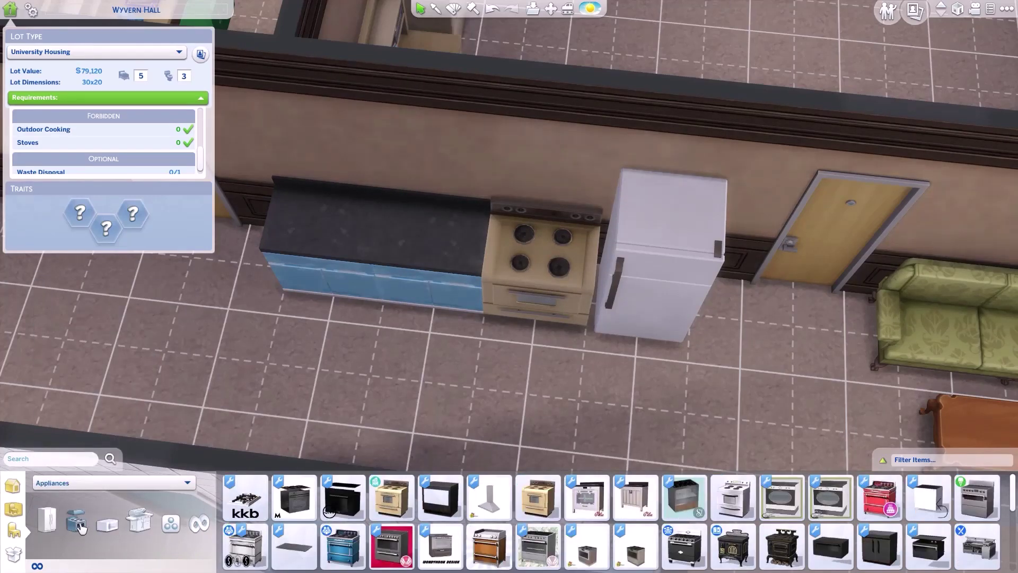
pyautogui.click(537, 497)
pyautogui.click(739, 399)
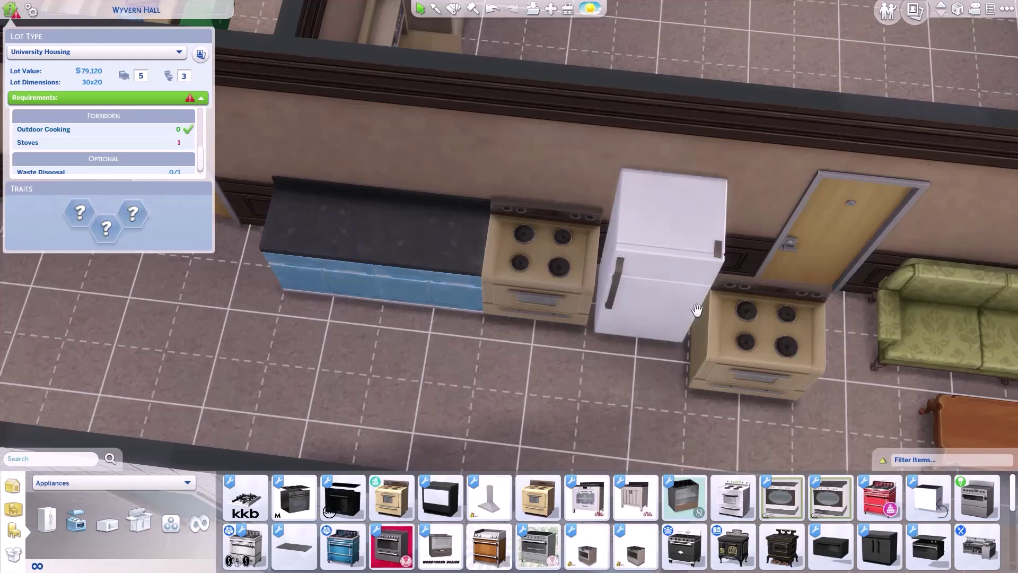
pyautogui.click(759, 339)
pyautogui.click(162, 531)
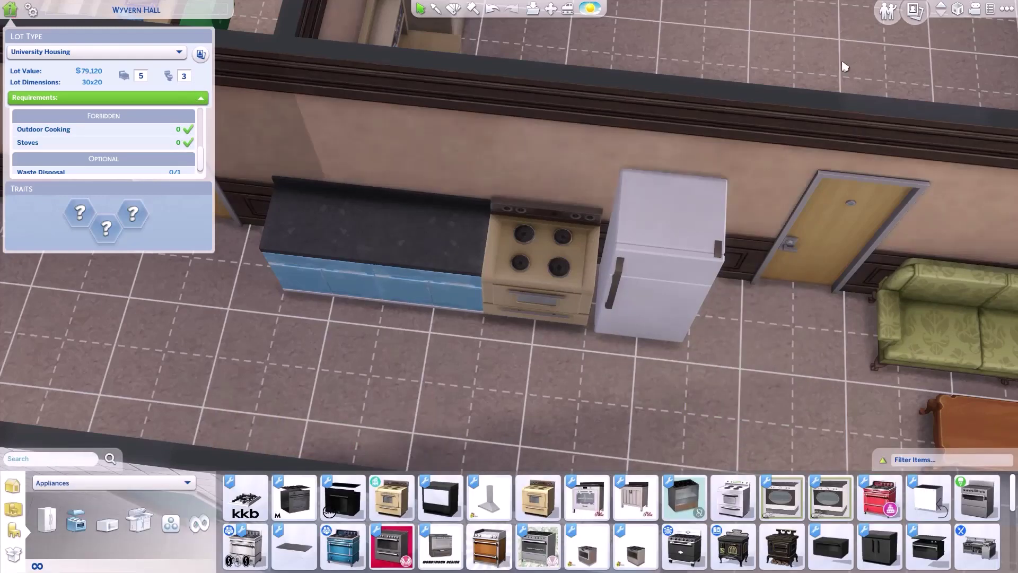
# Step: Return to live mode and check the fridge's and stove's interactions
pyautogui.click(888, 12)
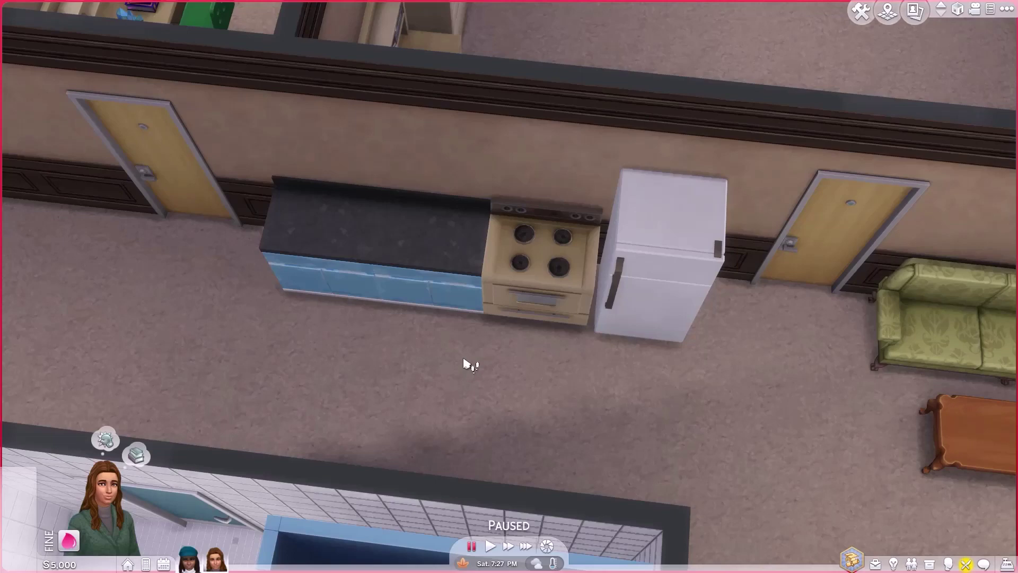
pyautogui.click(646, 305)
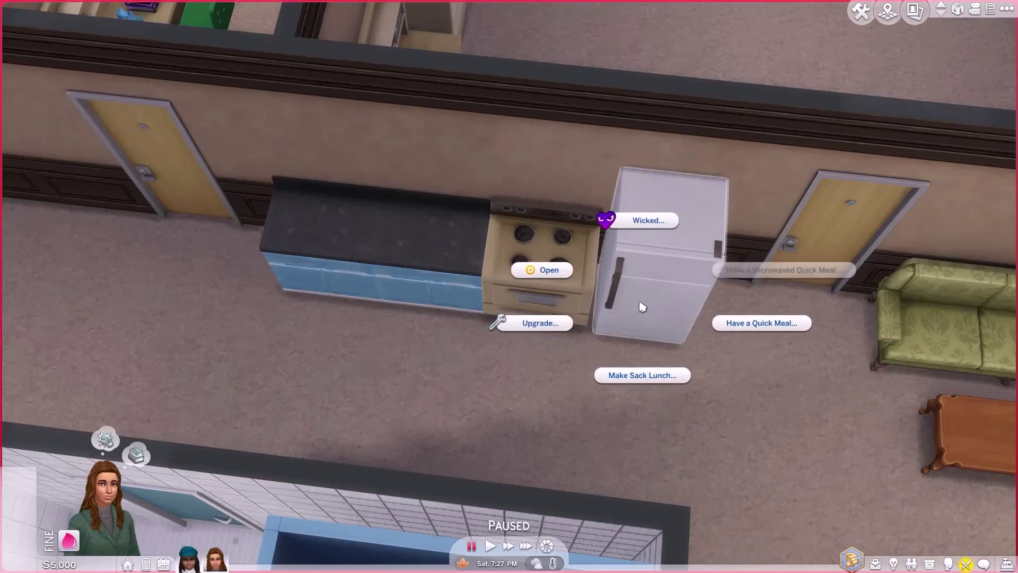
pyautogui.click(581, 274)
pyautogui.click(567, 270)
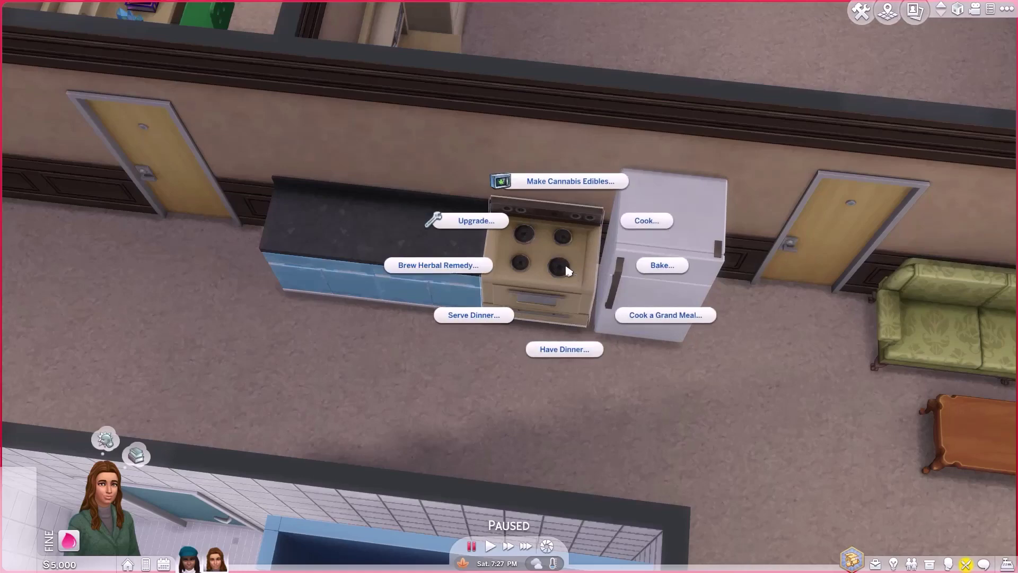
pyautogui.click(576, 304)
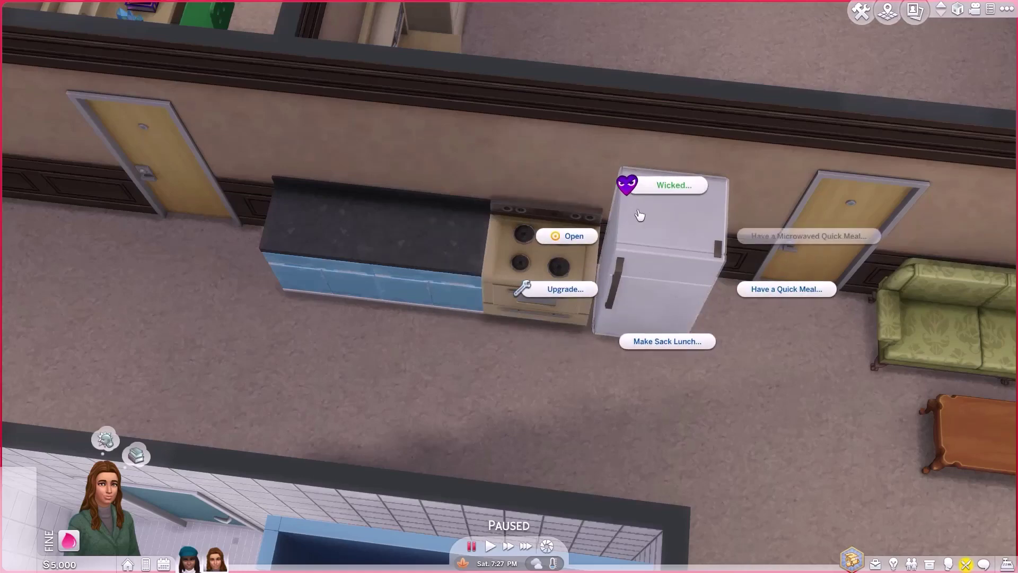
# Step: Have the sim Serve Dinner with Mac and Cheese from the stove and unpause
pyautogui.click(555, 263)
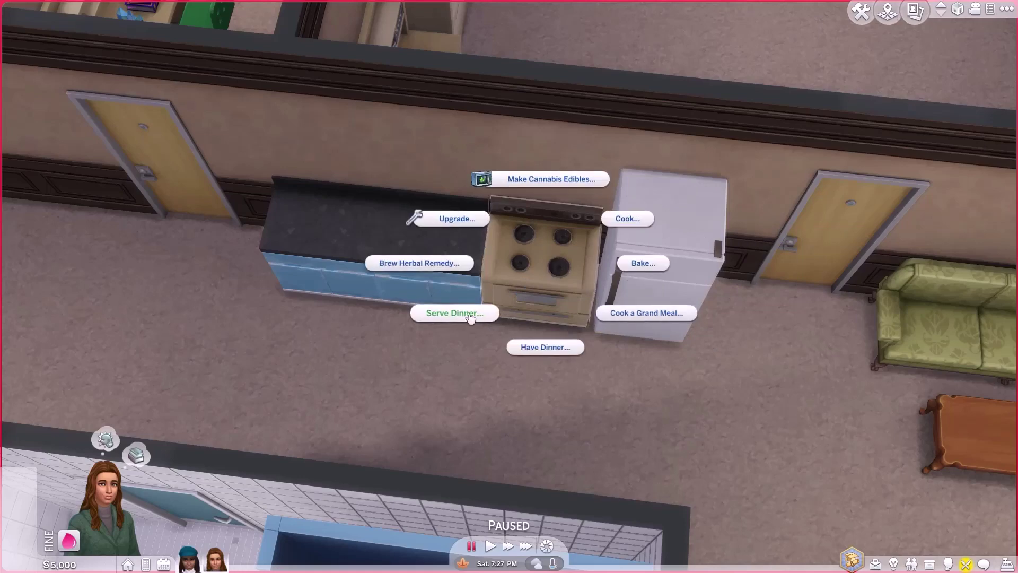
pyautogui.click(469, 315)
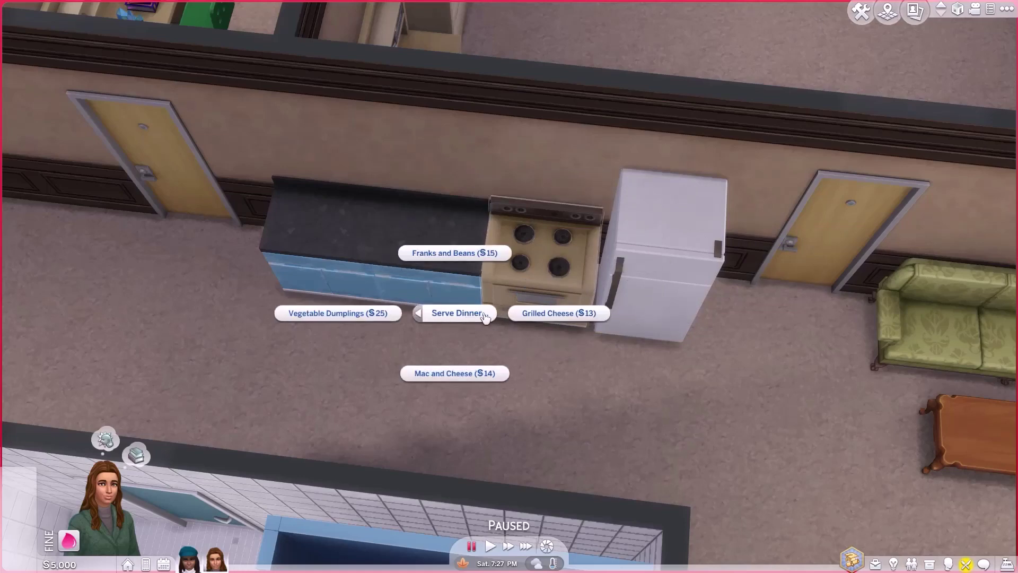
pyautogui.click(475, 372)
pyautogui.click(491, 548)
pyautogui.scroll(5, 469, 440)
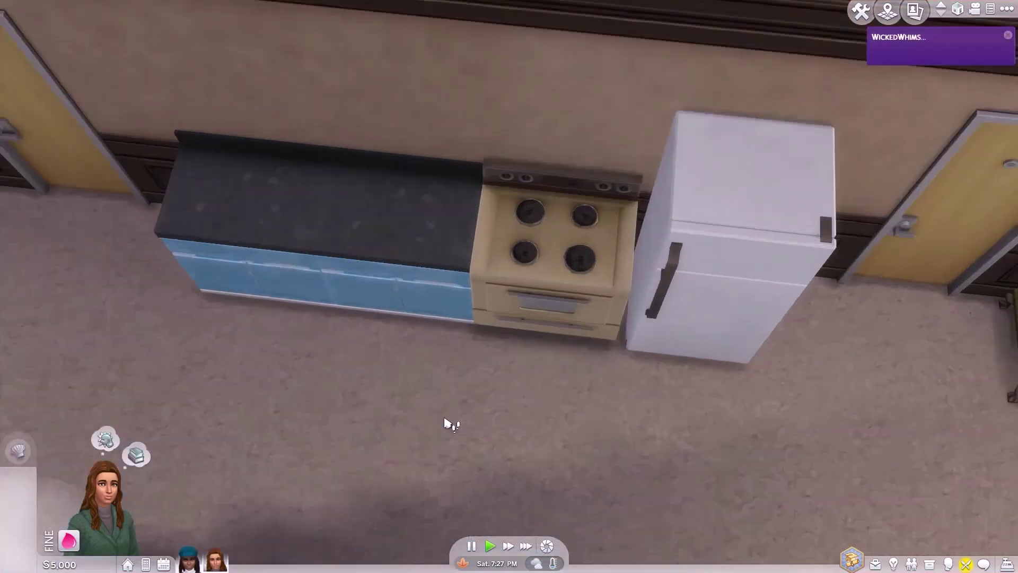
pyautogui.scroll(5, 627, 258)
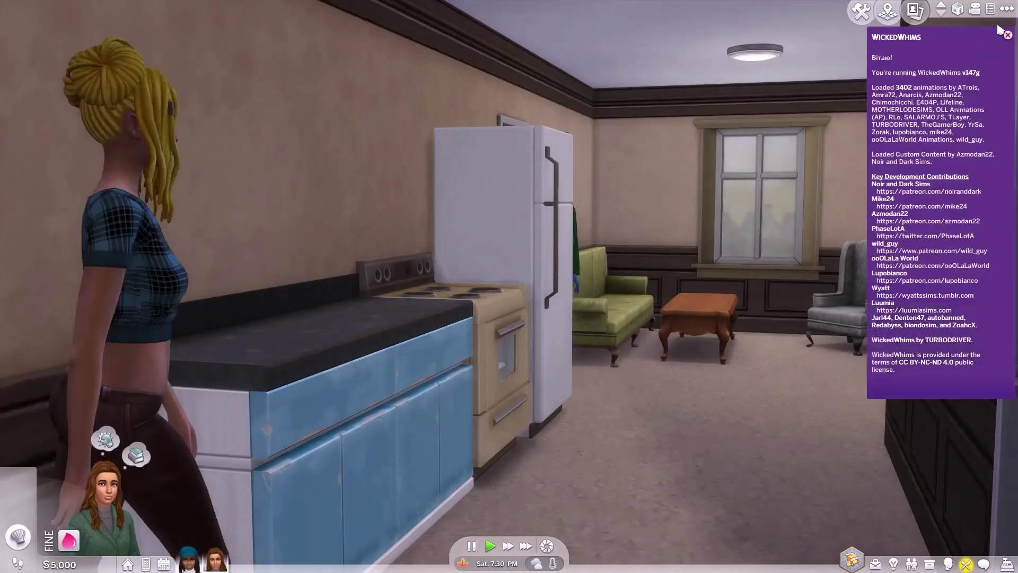
# Step: Let the Mac and Cheese cook, clear the notifications, pause, and switch to the desktop
pyautogui.click(989, 55)
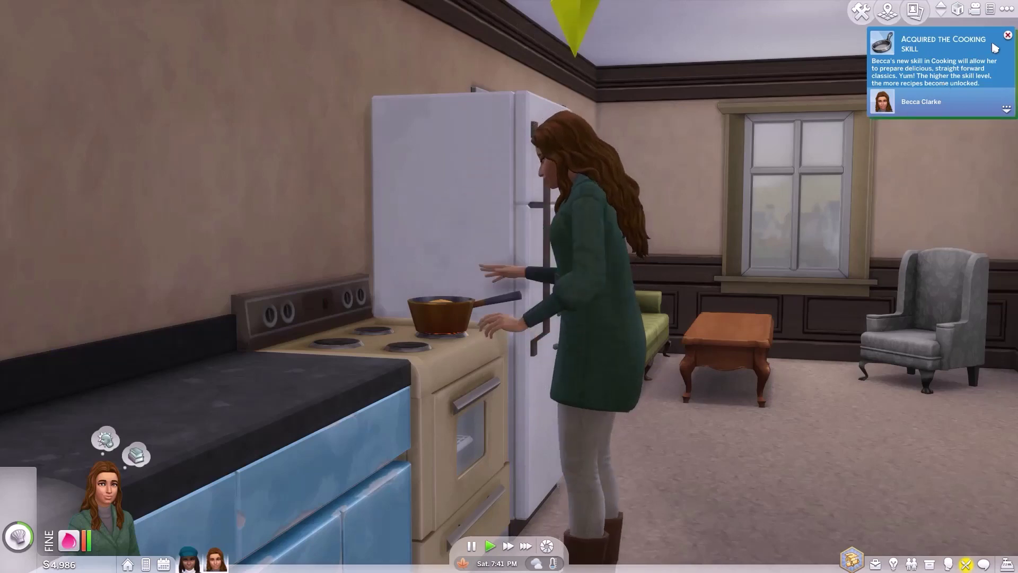
pyautogui.click(1007, 36)
pyautogui.click(1008, 36)
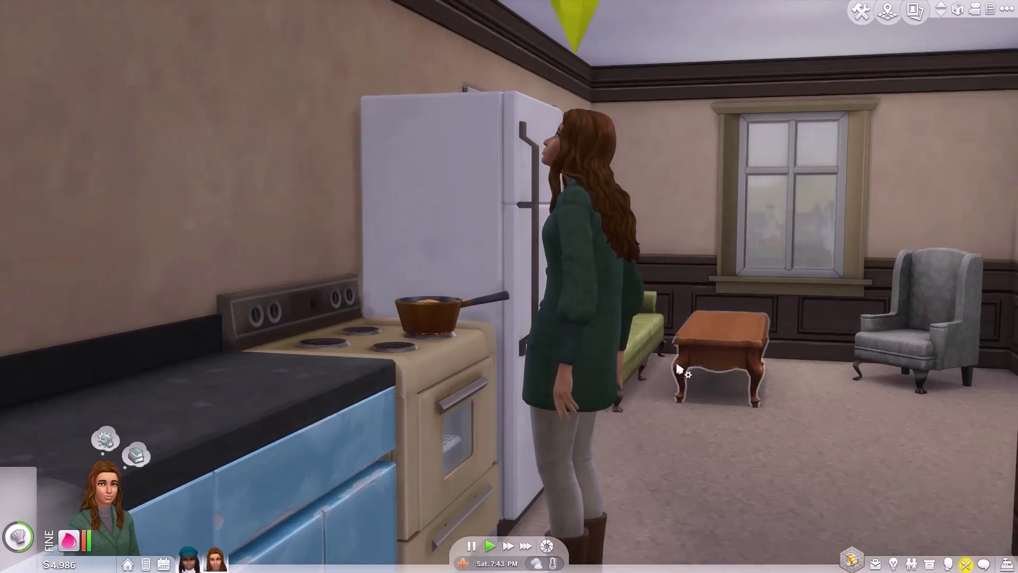
pyautogui.press('q')
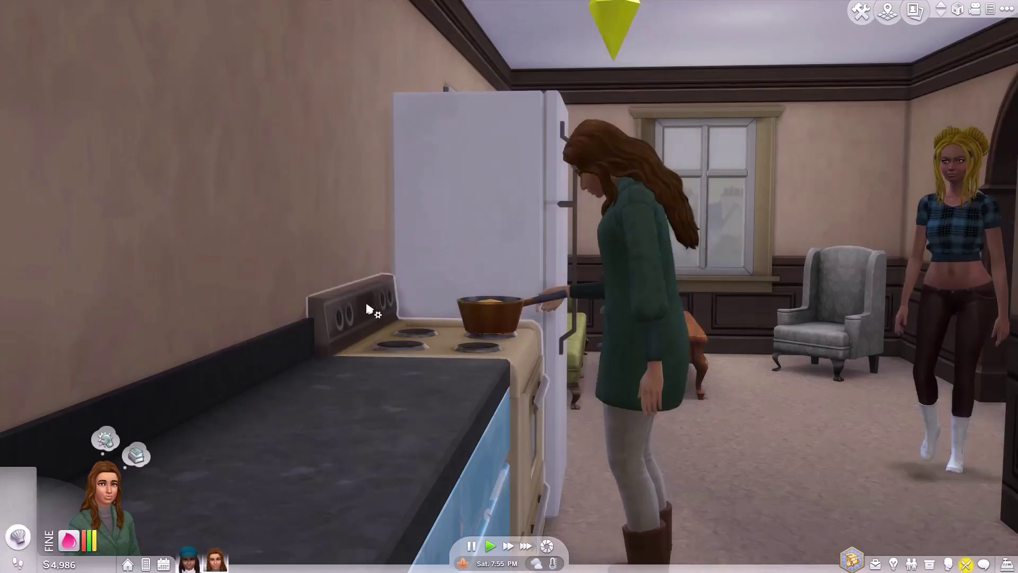
pyautogui.scroll(-2, 462, 307)
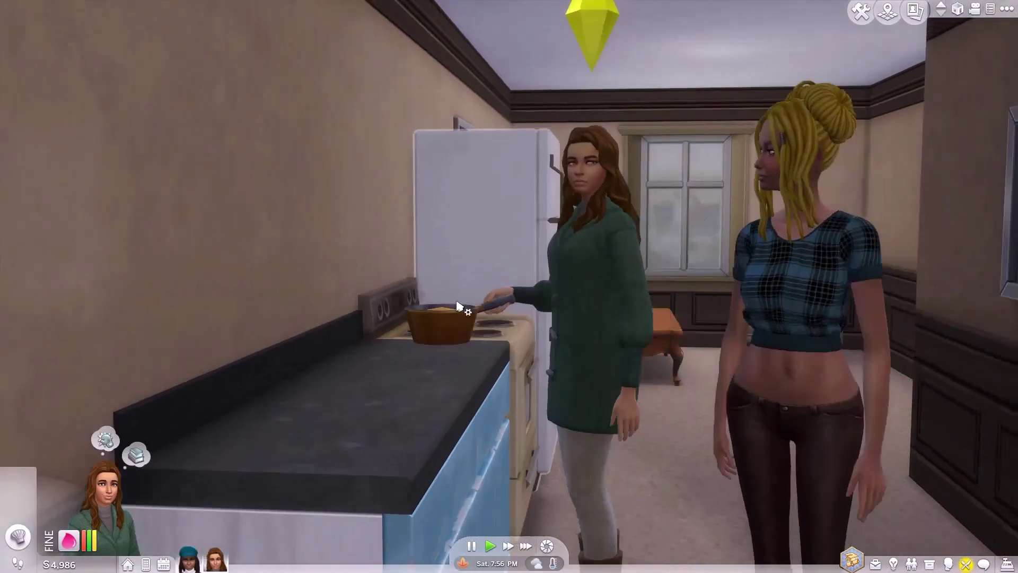
pyautogui.scroll(2, 536, 350)
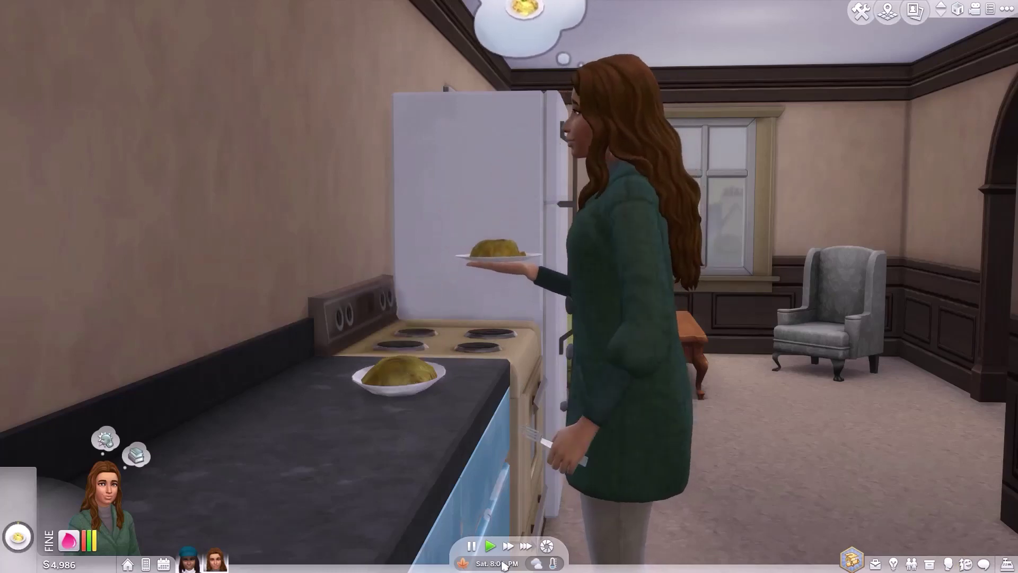
pyautogui.click(471, 546)
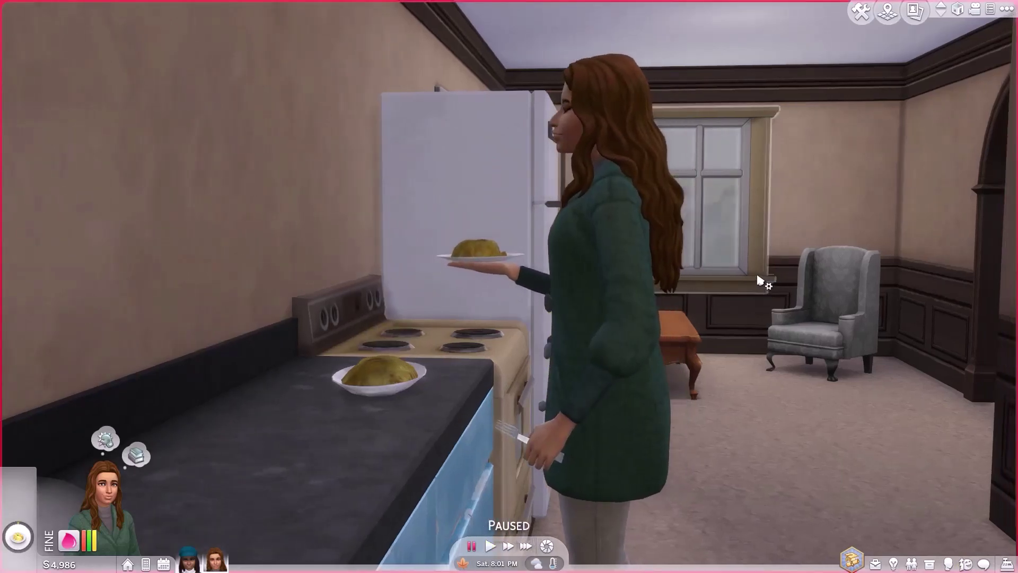
pyautogui.press('super')
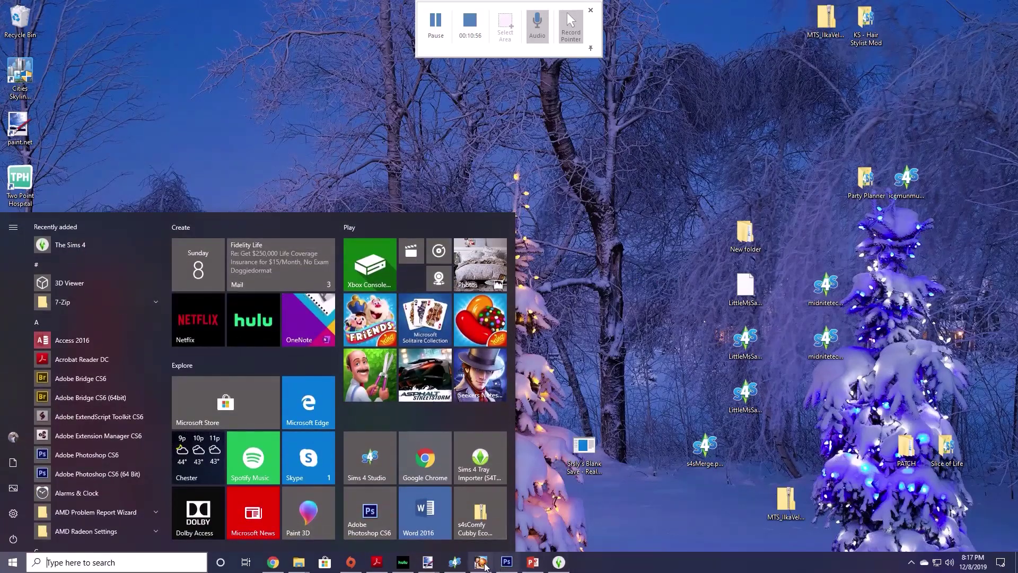
# Step: Bring Sims 4 Studio with UniStove.package back to the front
pyautogui.click(456, 563)
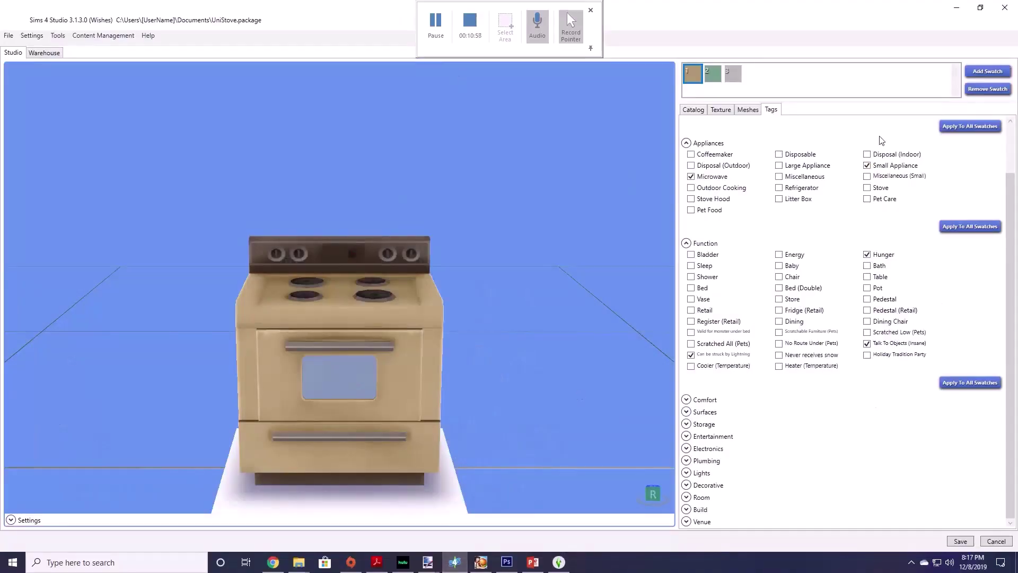